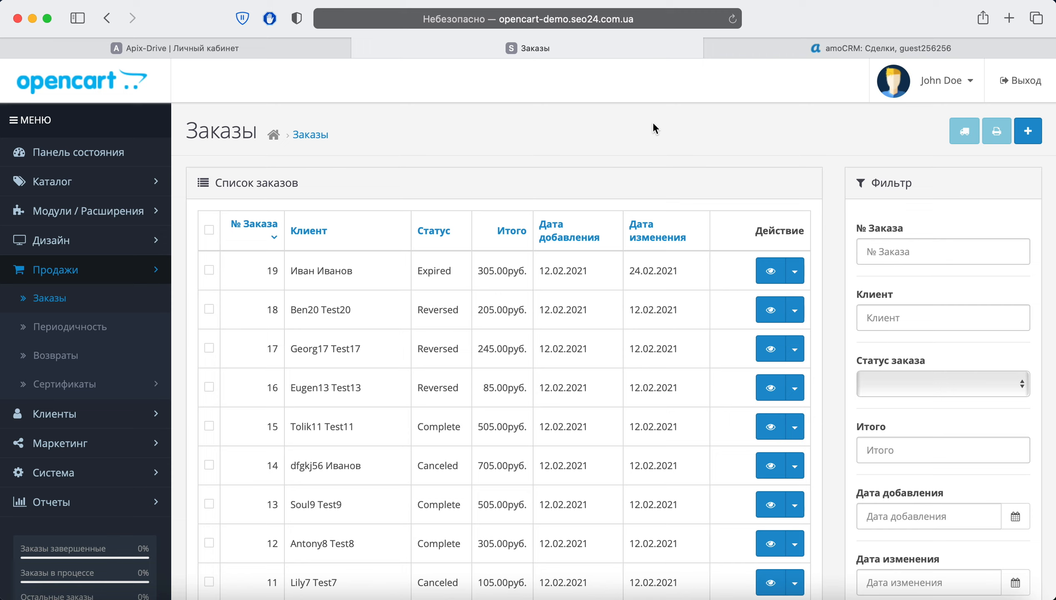
Switch to ApiX-Drive and create a new connection with Opencart as the data source system
click(819, 48)
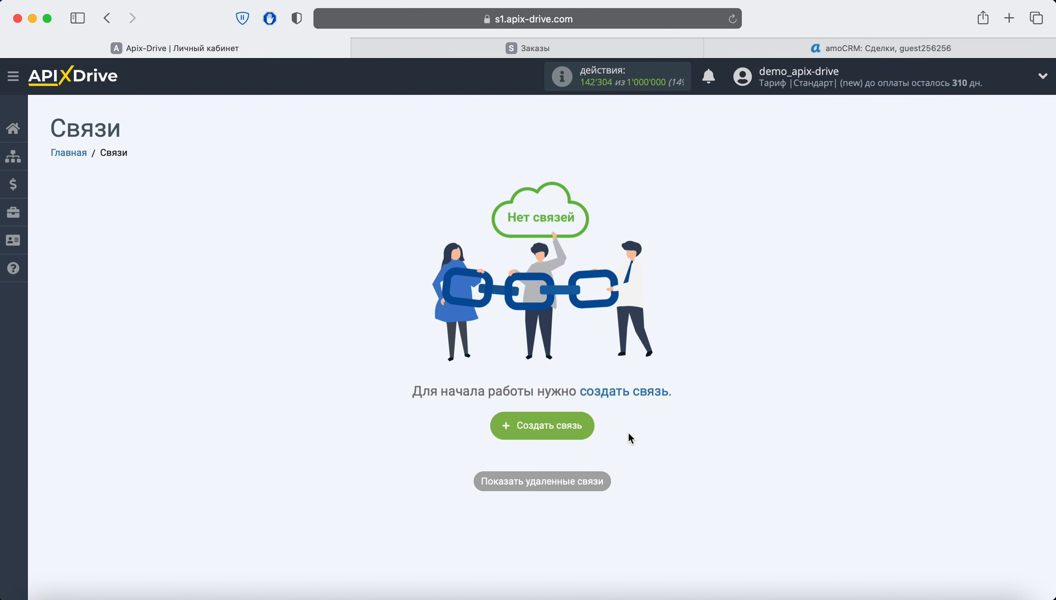
click(583, 424)
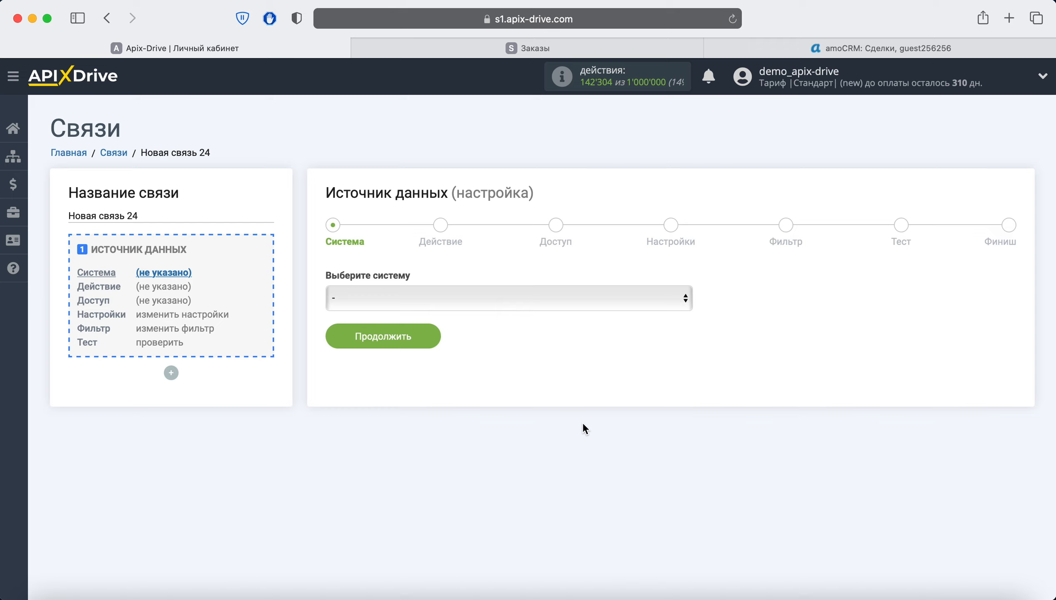
click(528, 296)
scroll(526, 382, down, 5)
scroll(525, 382, down, 15)
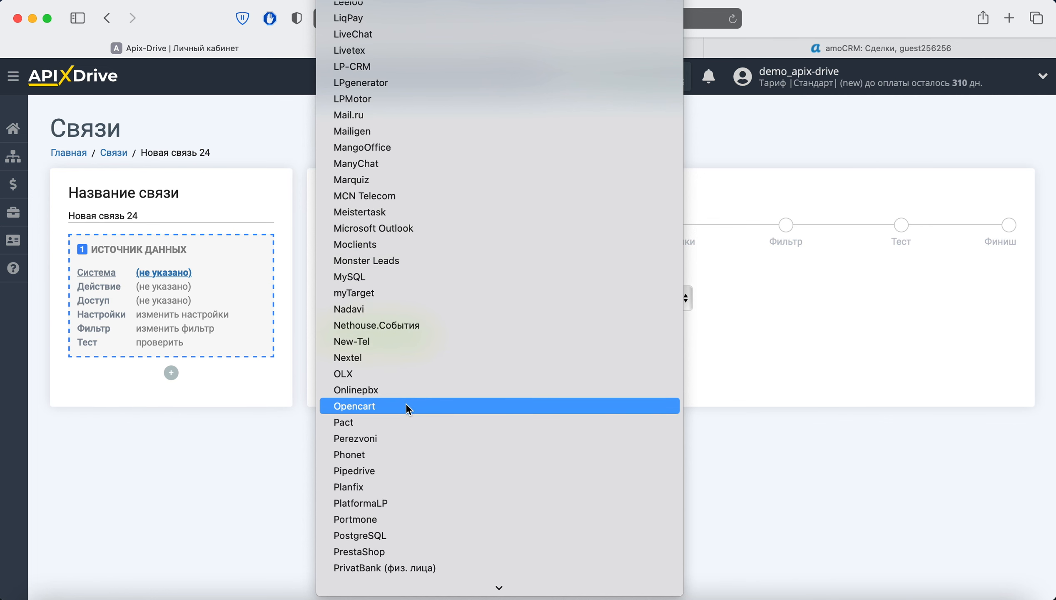
click(406, 406)
click(381, 336)
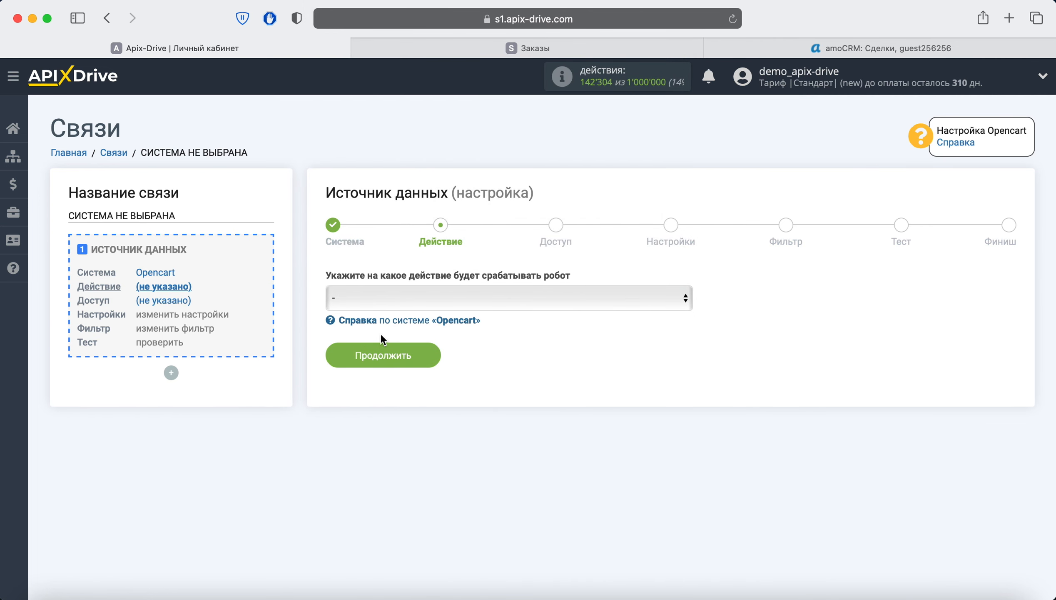
Set the Opencart source action to "Загрузить заказы (новые)" and proceed to account access
click(415, 296)
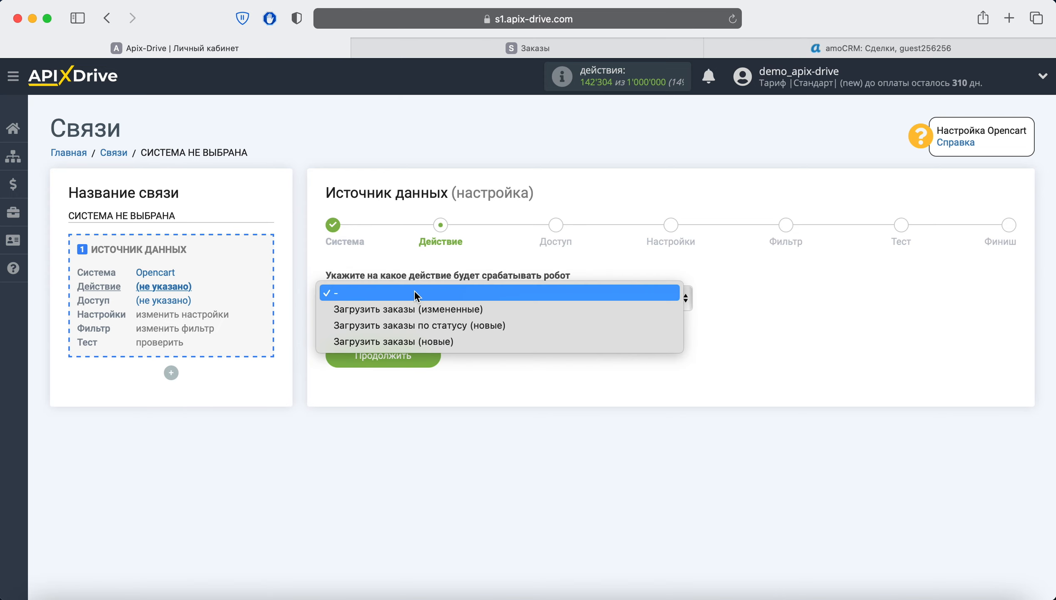
click(442, 342)
click(424, 353)
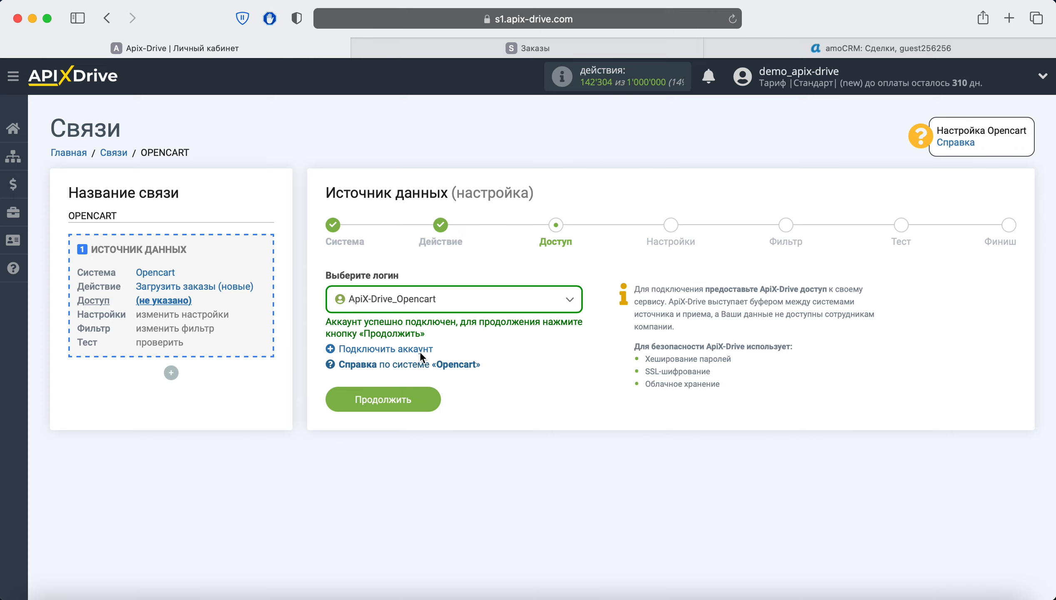
click(400, 350)
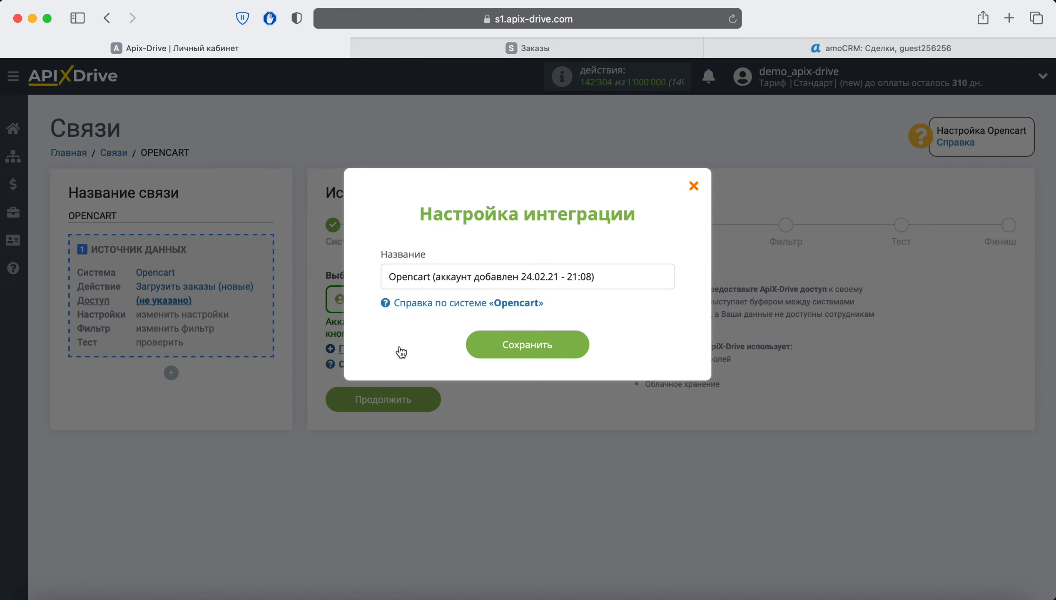
drag(606, 278, 372, 277)
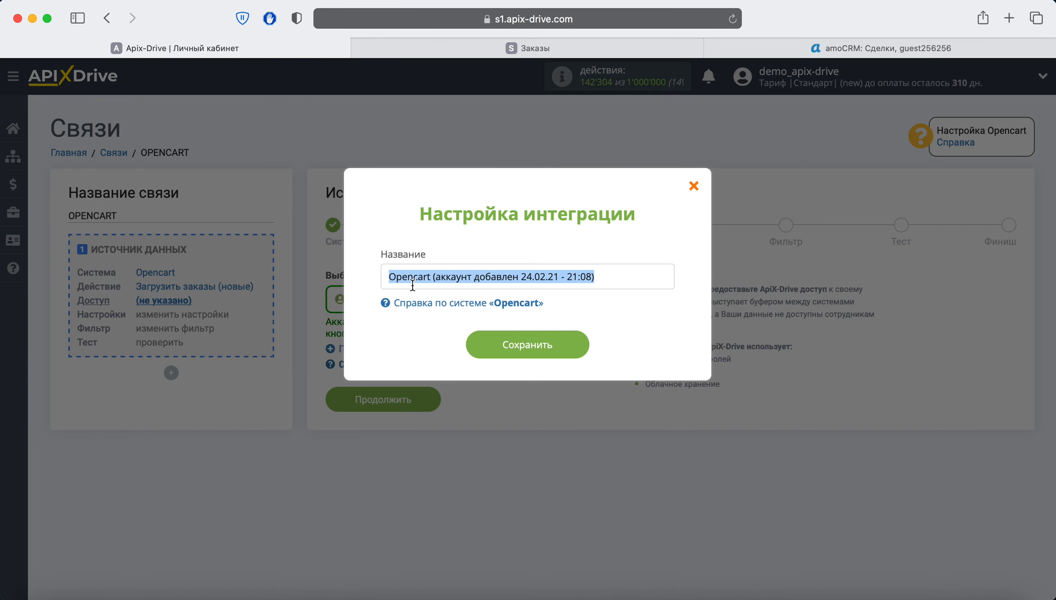
click(555, 345)
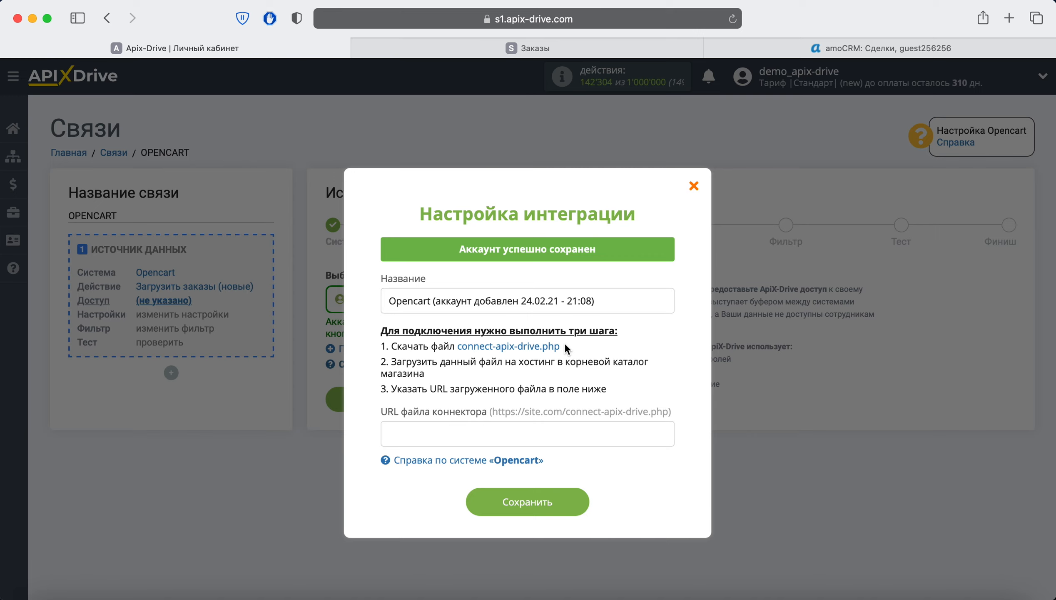
click(404, 426)
click(694, 186)
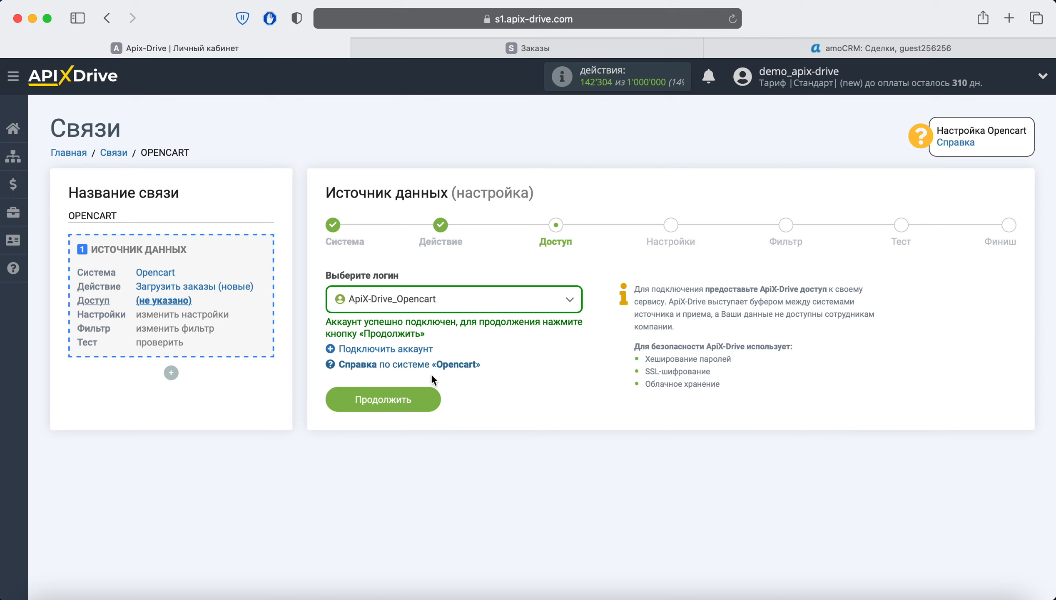
Use the ApiX-Drive_Opencart login for the source and proceed to the test without adding any filter conditions
click(427, 393)
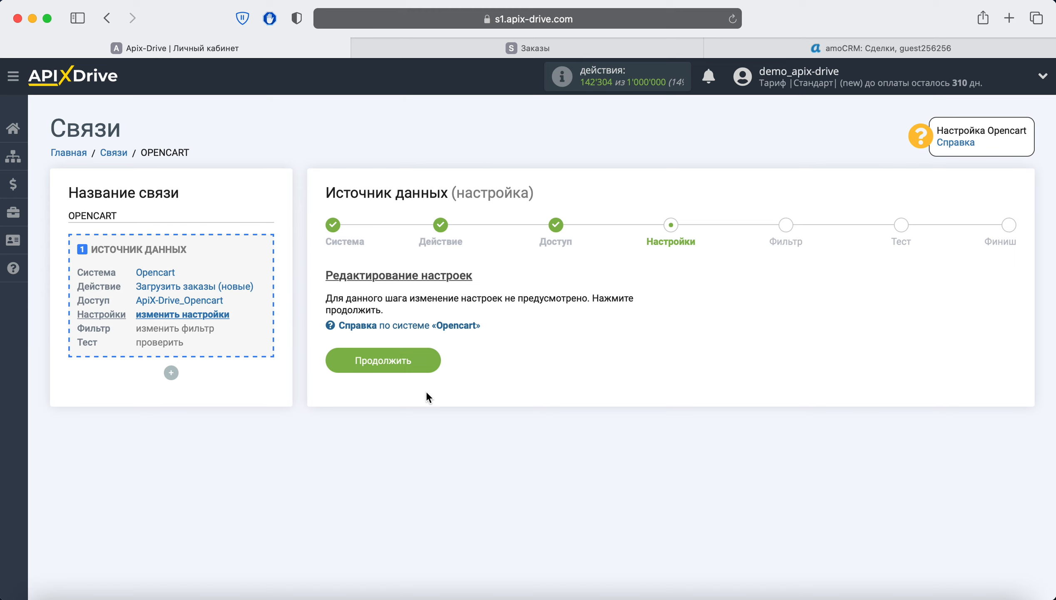
click(426, 361)
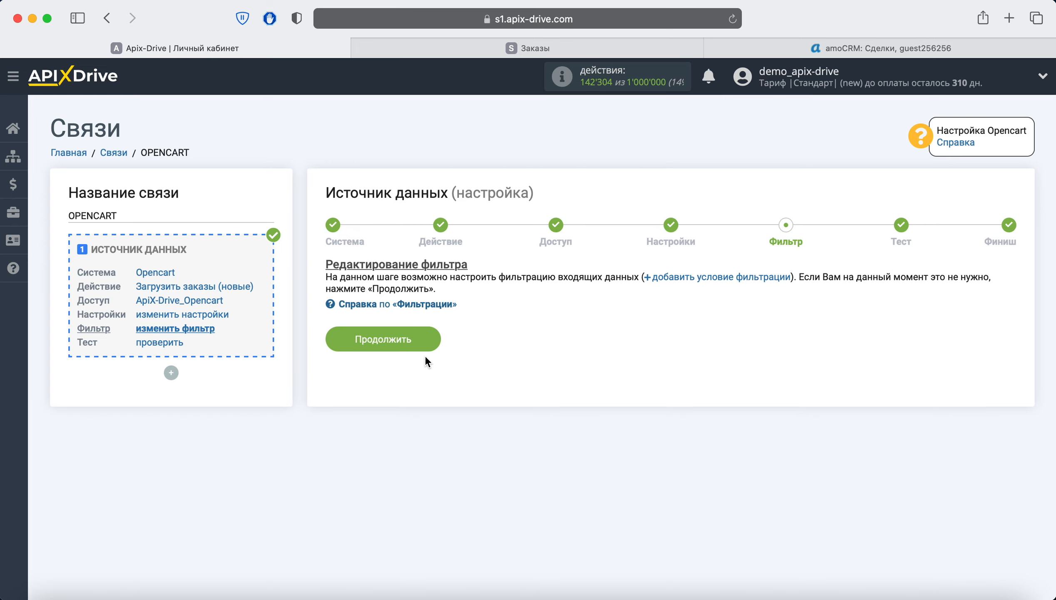
click(424, 348)
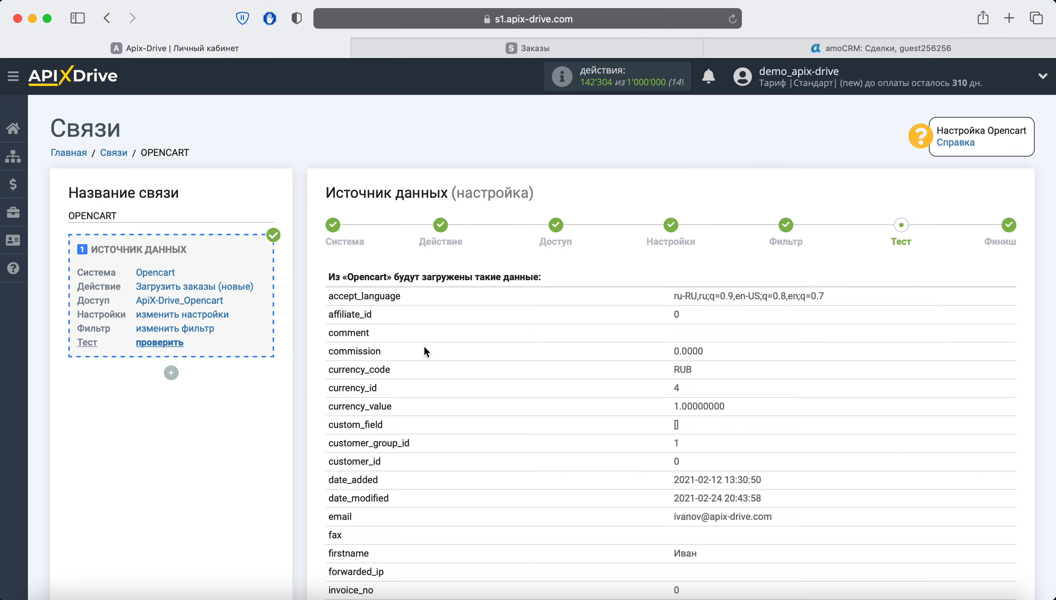
Review the test order data from Opencart, including its products, and finish the data source setup
scroll(424, 348, down, 20)
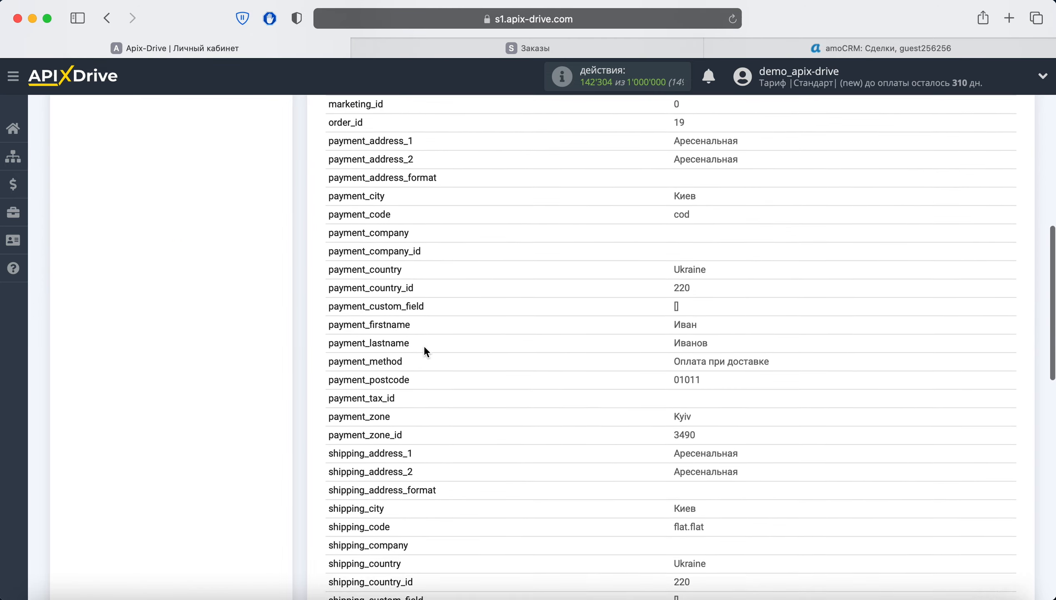
scroll(423, 345, down, 5)
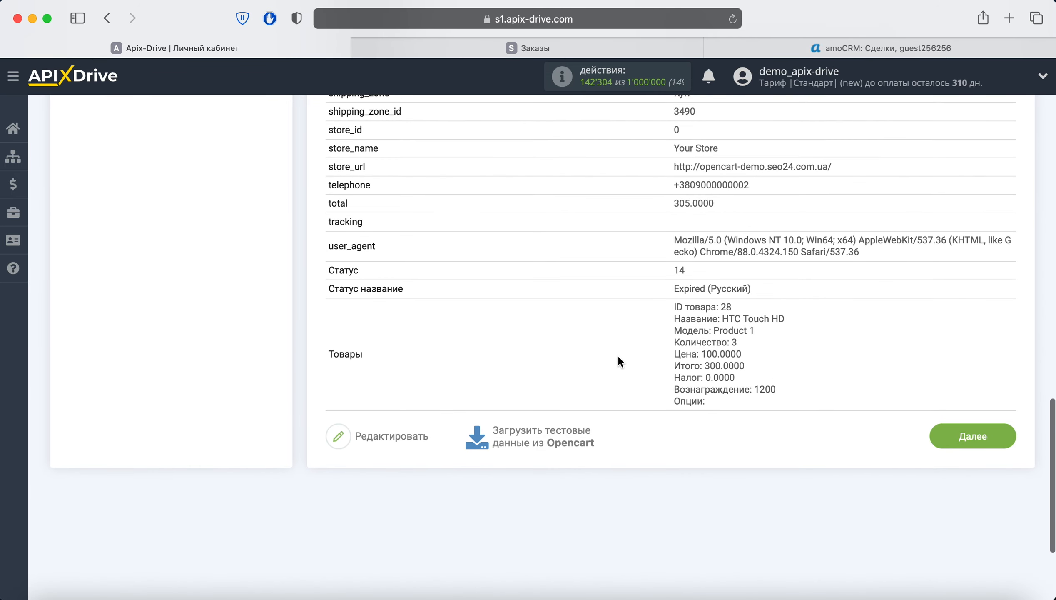
click(959, 432)
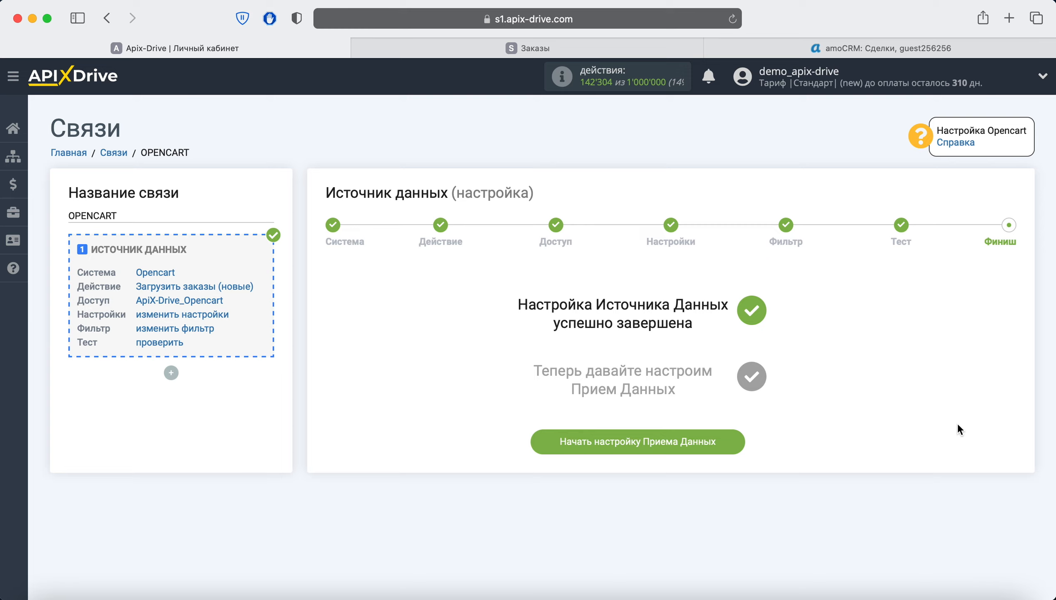
Start the data destination setup and choose AmoCRM as the receiving system
click(739, 440)
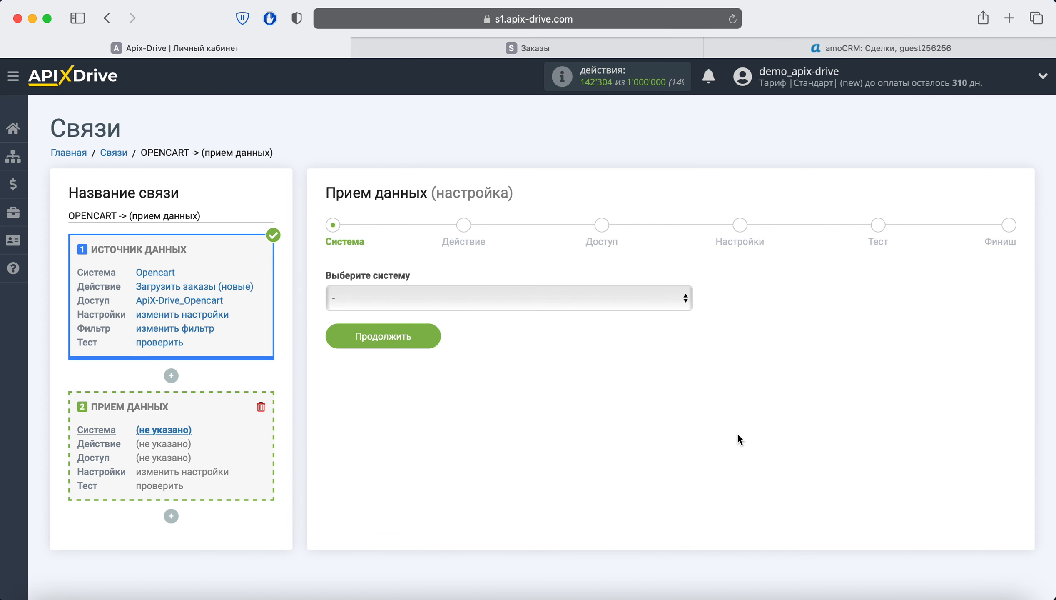
click(620, 299)
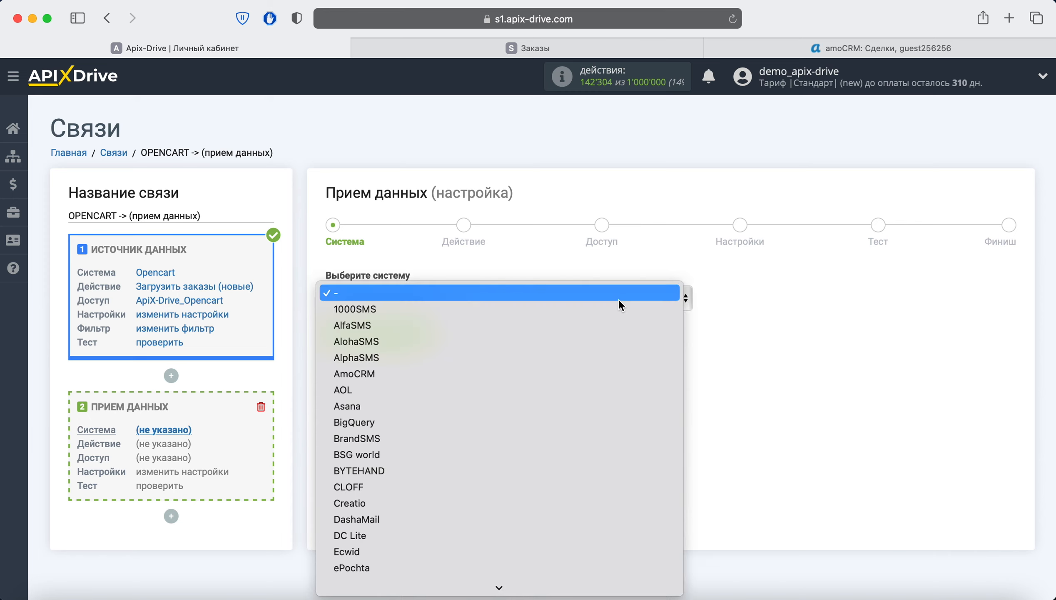
click(540, 371)
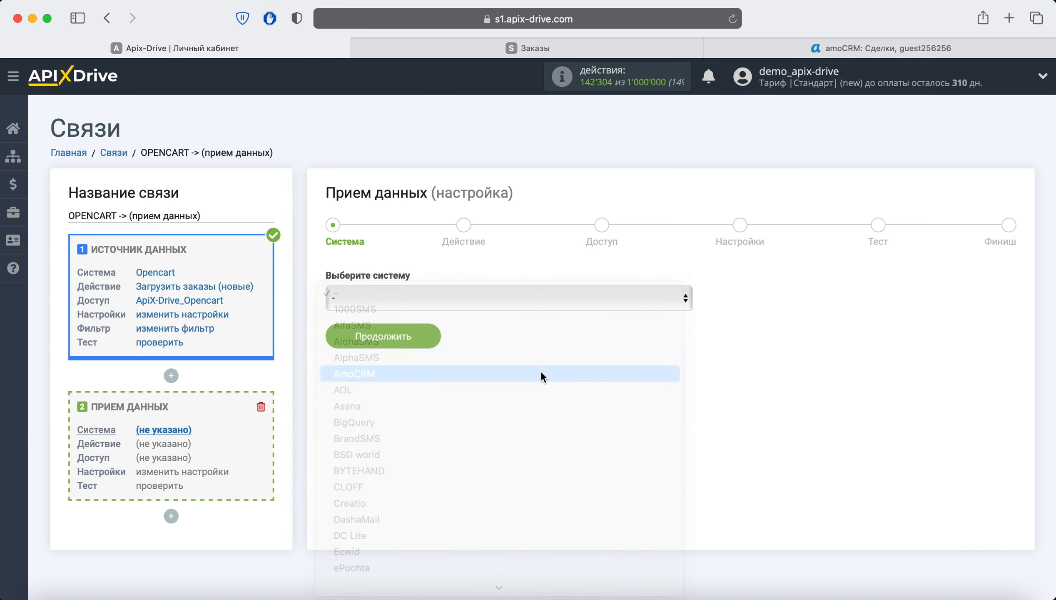
click(438, 336)
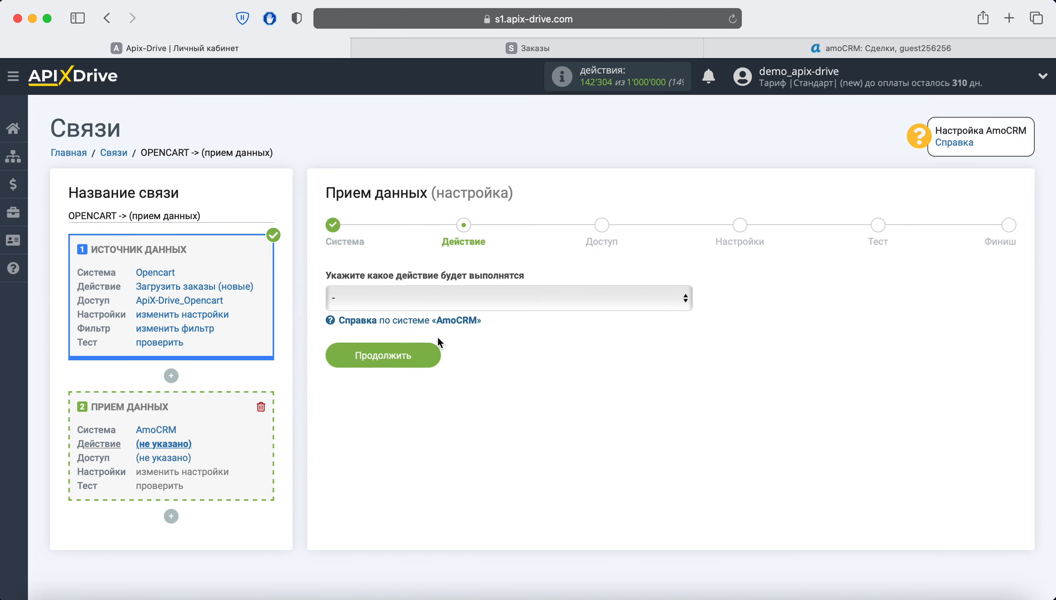
Set the AmoCRM action to "Отправка сделок" and proceed to account access
click(454, 293)
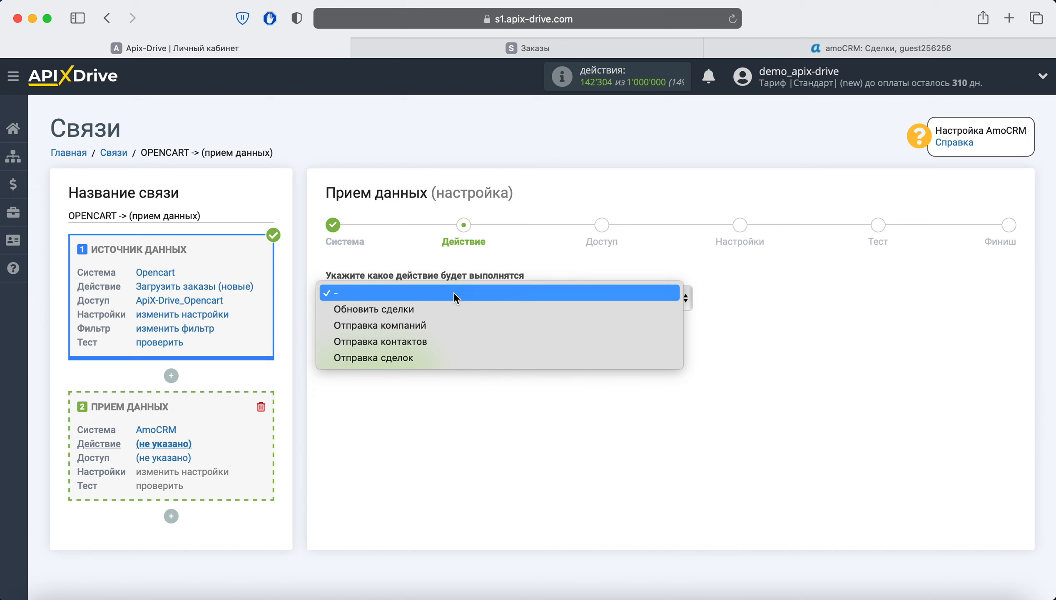
click(447, 358)
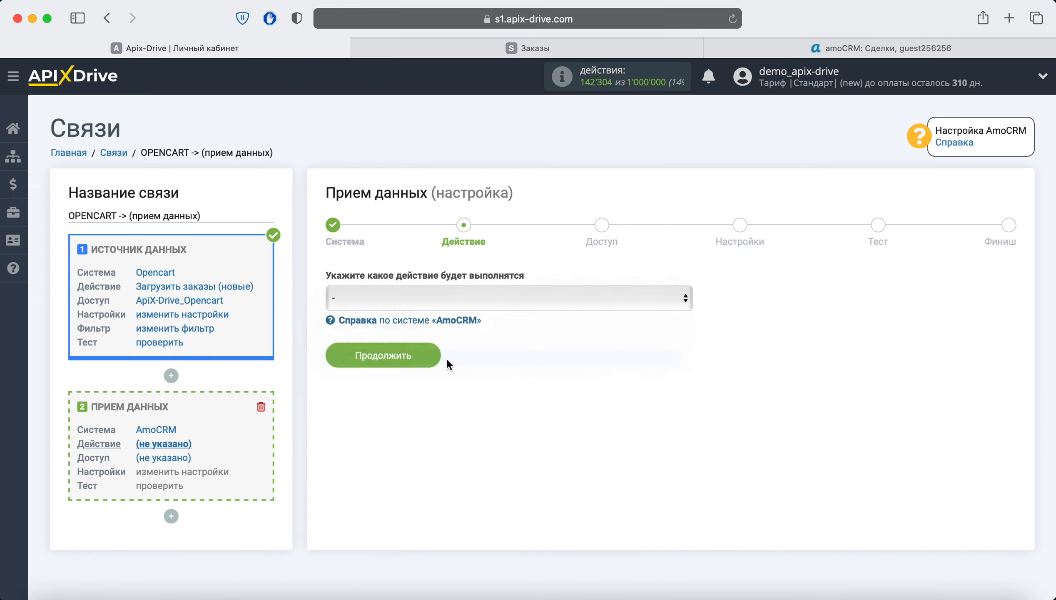
click(424, 360)
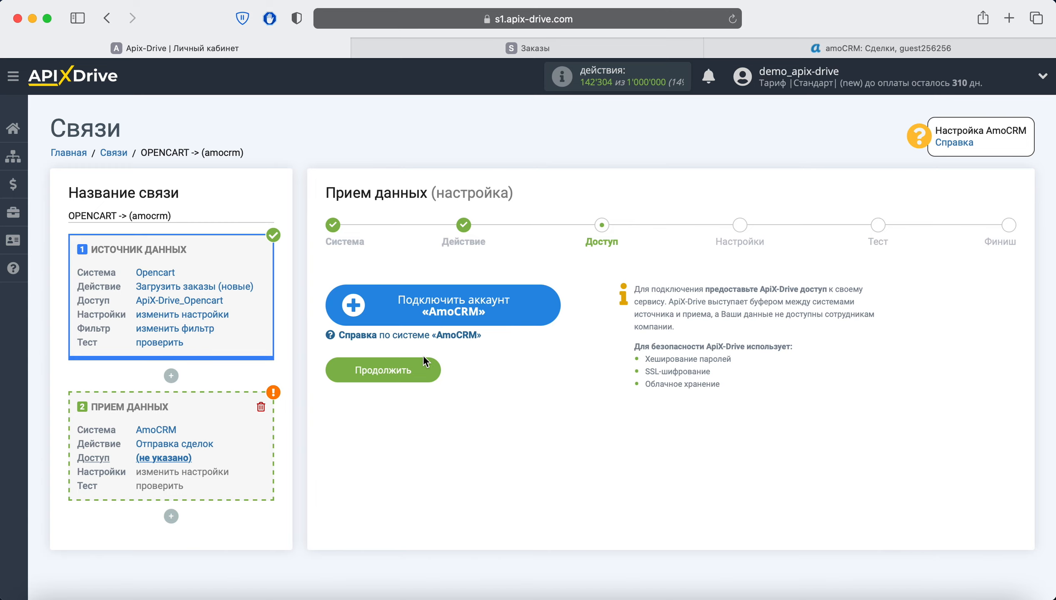
Start connecting an AmoCRM account and sign in with the account's e-mail and password
click(415, 314)
right_click(249, 141)
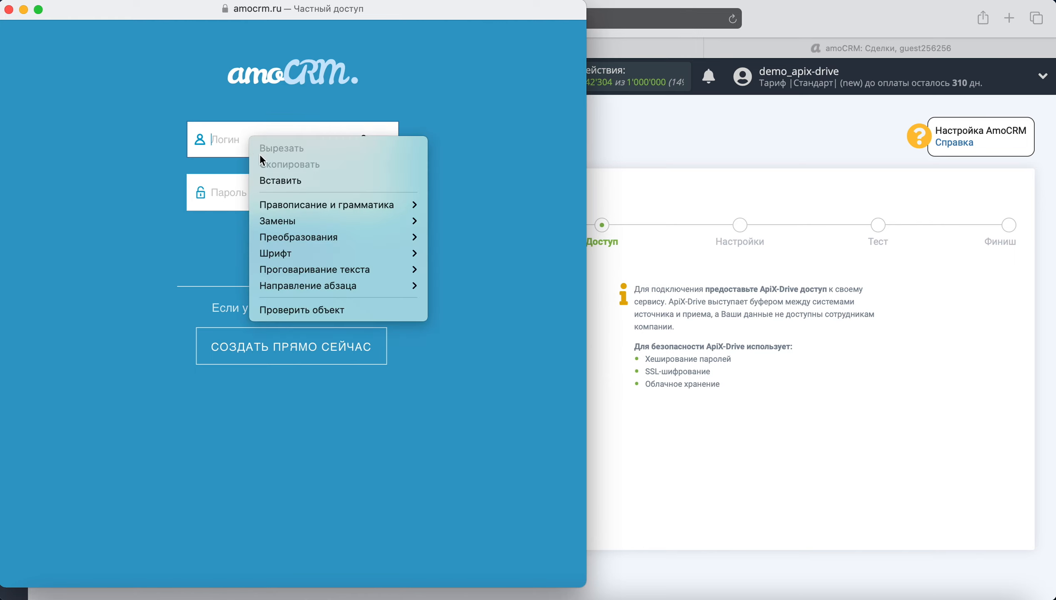
click(280, 177)
click(256, 185)
text(*******)
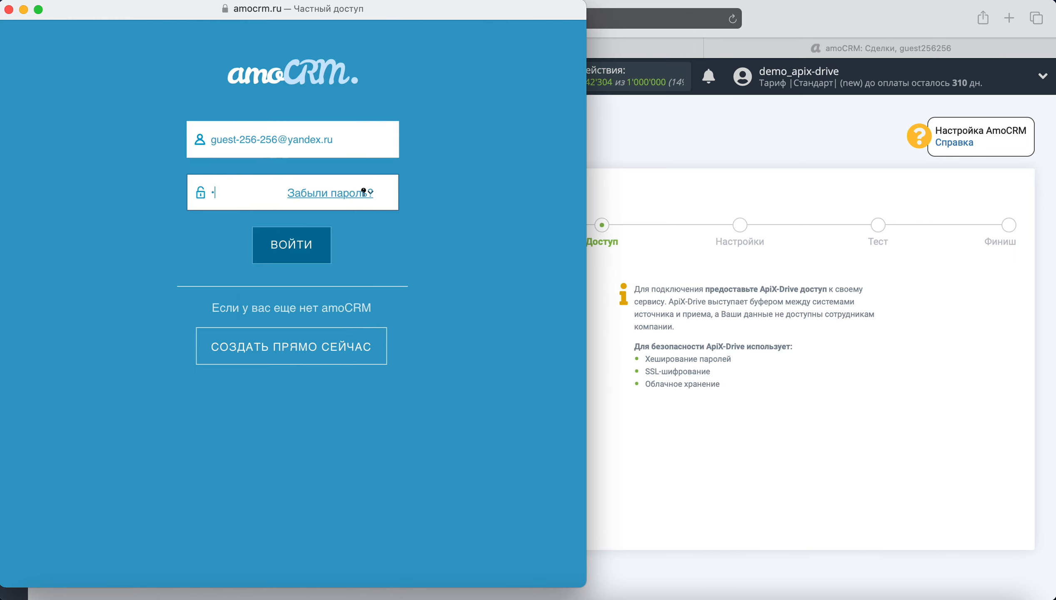
text(*****)
click(292, 252)
Grant ApiX-Drive access to the available amoCRM account and proceed with it as the destination login
click(279, 303)
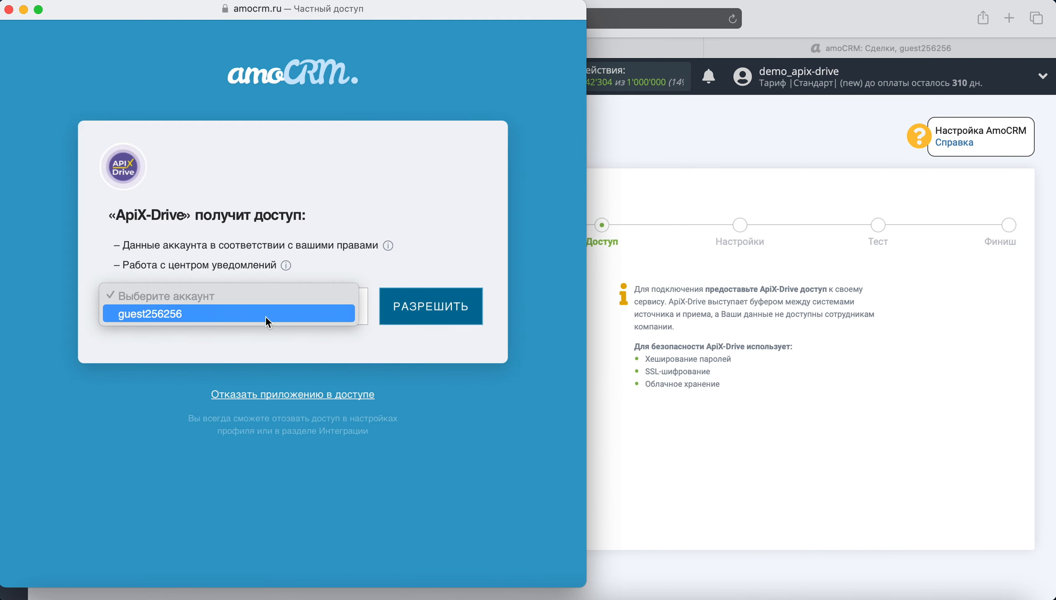
click(266, 316)
click(422, 315)
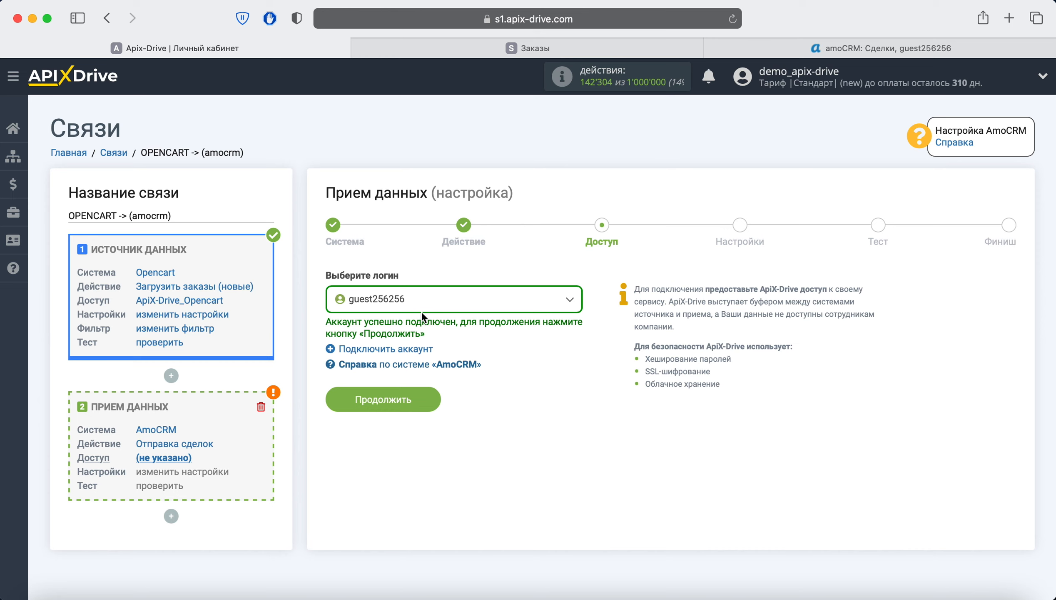
click(411, 406)
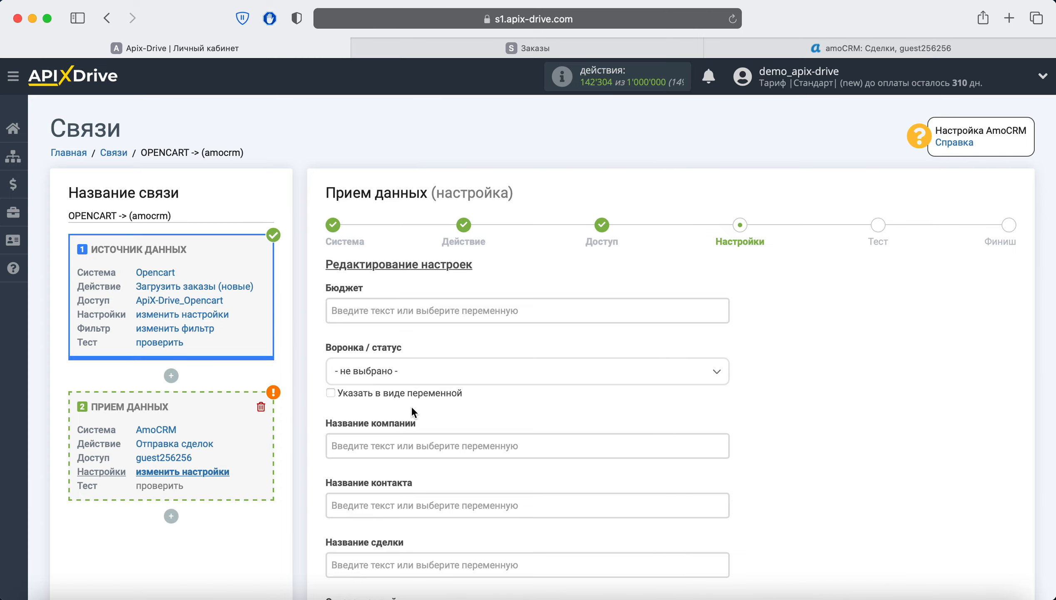
Map the "Бюджет" field to Opencart's total variable and set "Воронка / статус" to "Воронка: Обрабатывается"
click(411, 310)
scroll(413, 310, down, 5)
scroll(417, 310, down, 12)
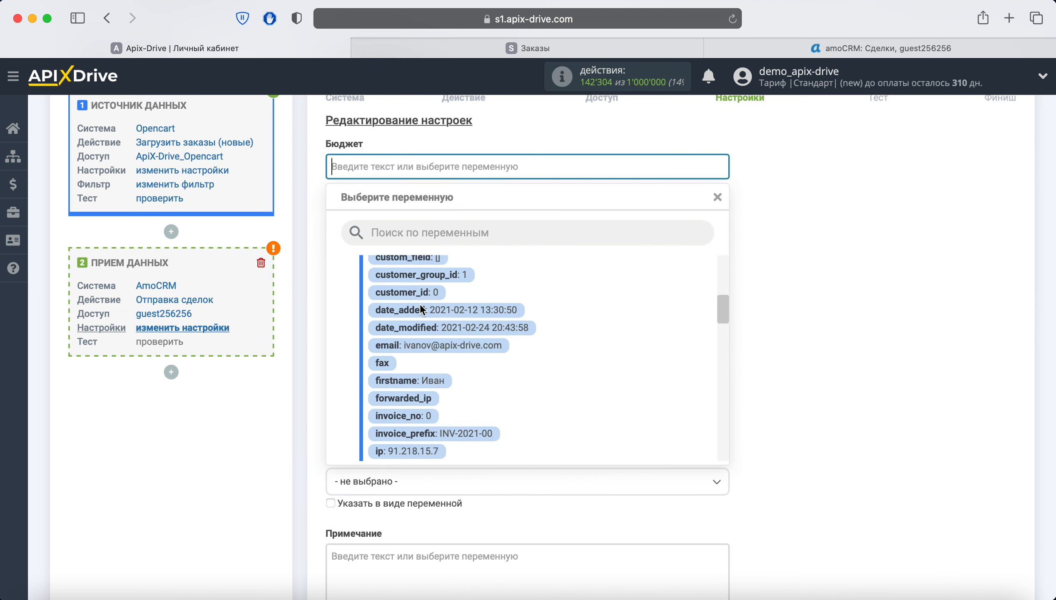
scroll(439, 309, down, 12)
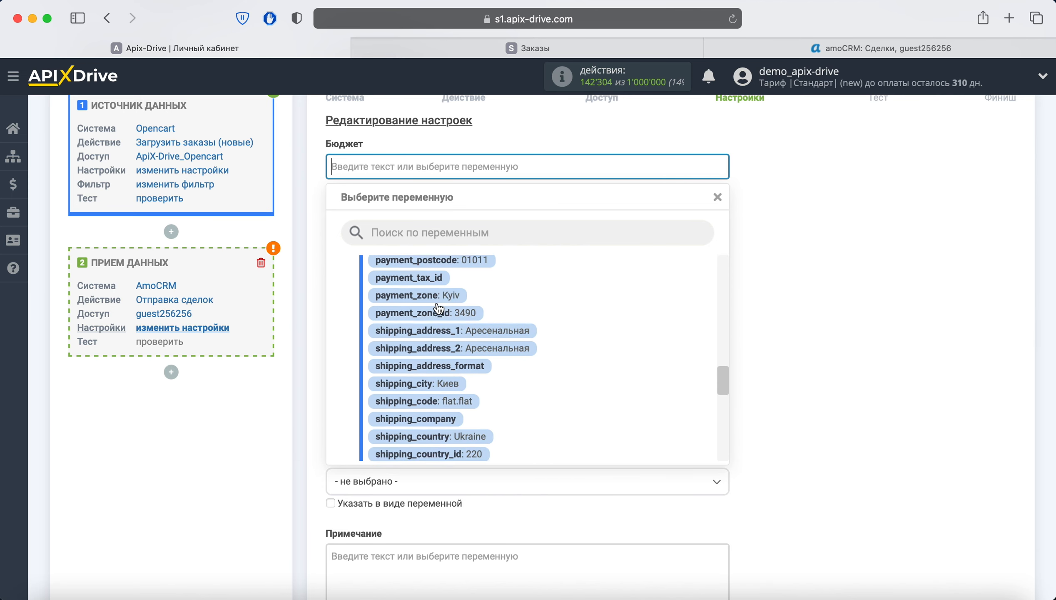
scroll(439, 309, down, 2)
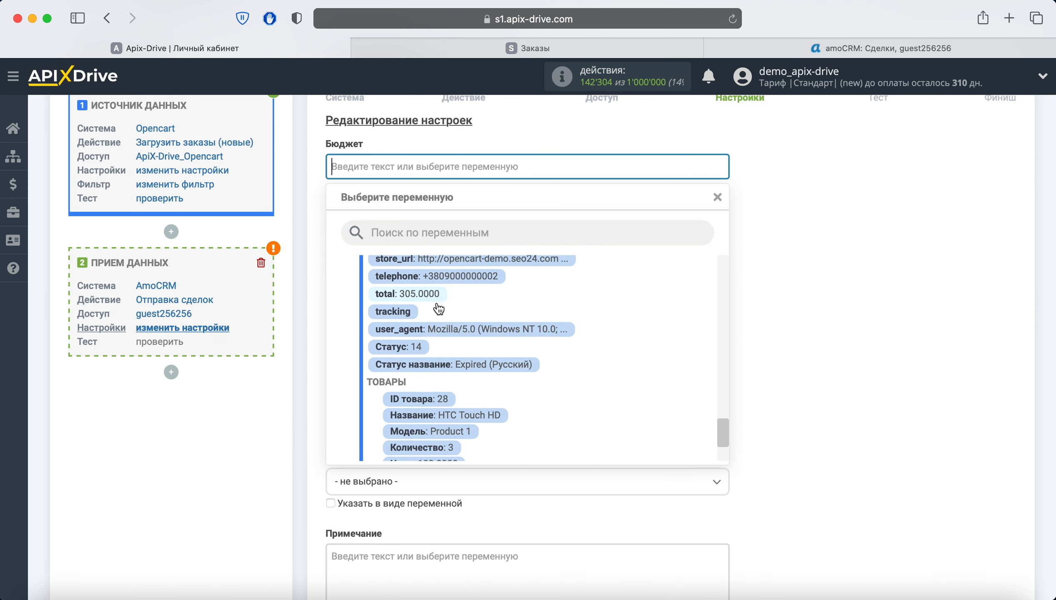
click(432, 294)
click(420, 227)
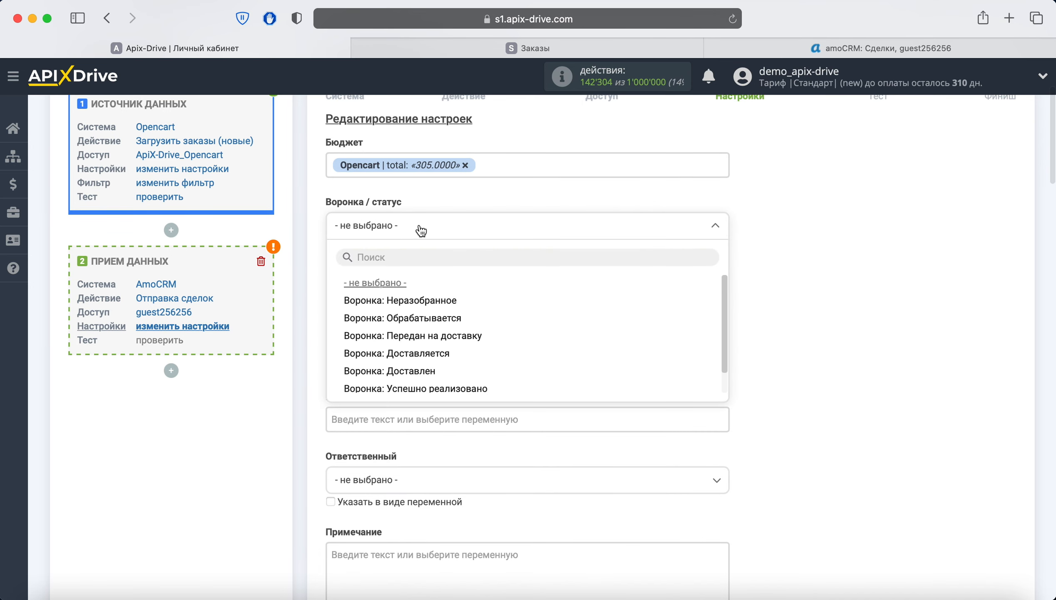
click(420, 318)
Map the "Название контакта" field to Opencart's firstname and lastname variables
scroll(421, 330, down, 4)
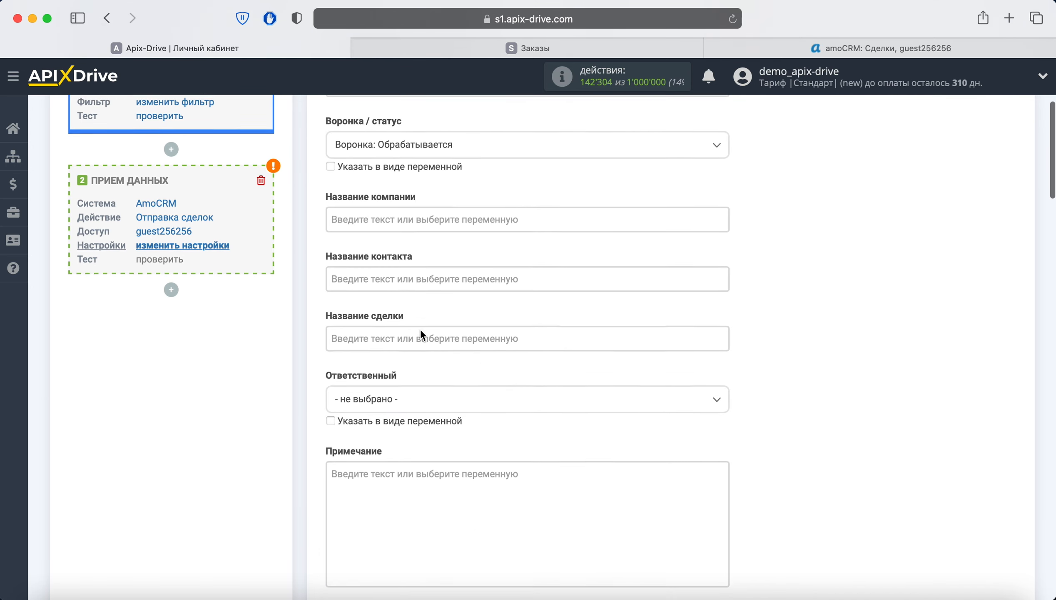
click(411, 282)
scroll(468, 290, down, 7)
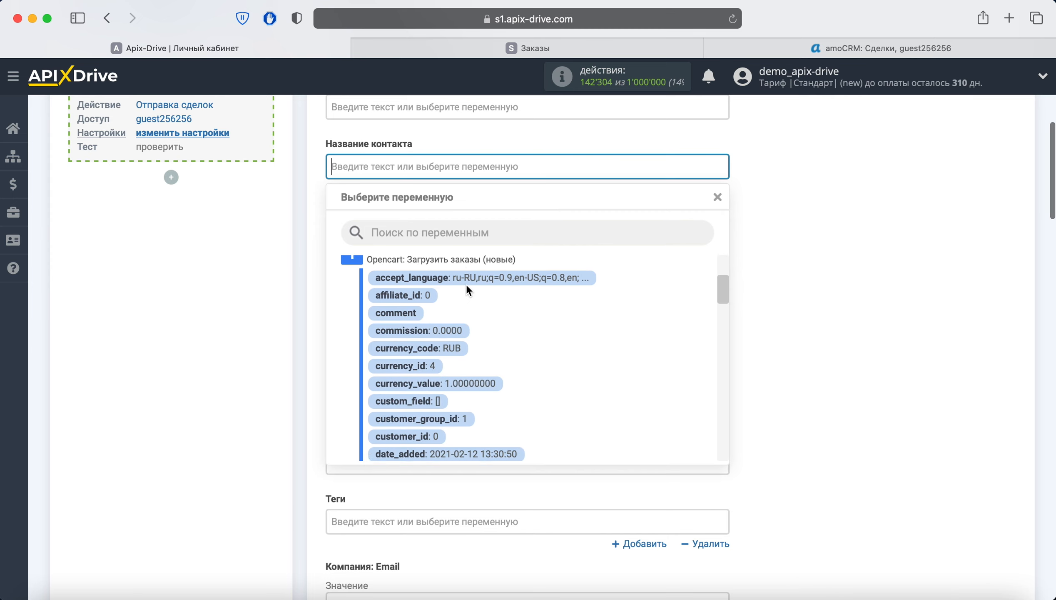
scroll(466, 284, down, 2)
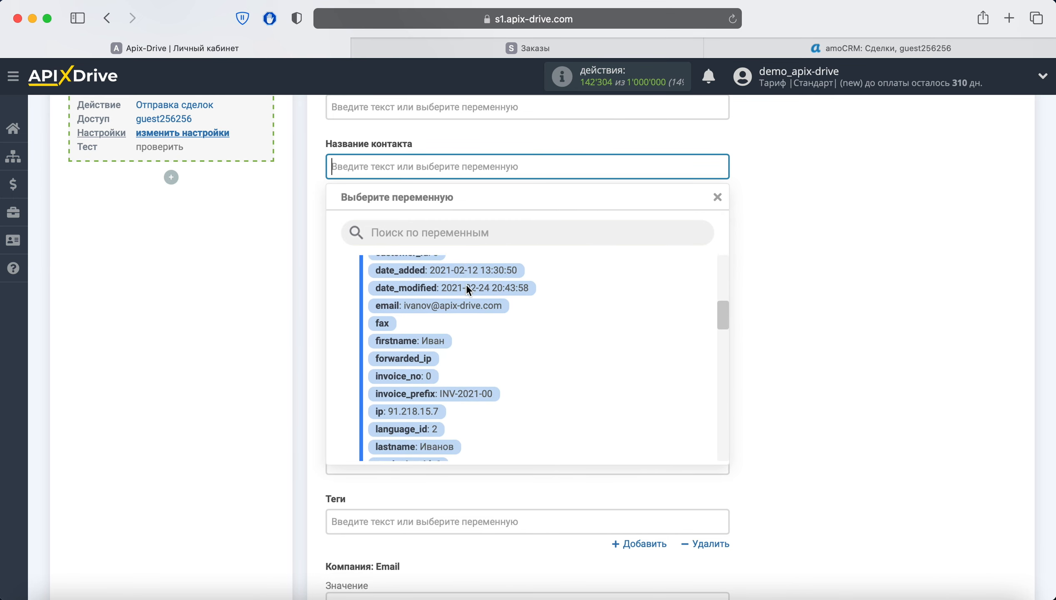
click(440, 326)
click(506, 172)
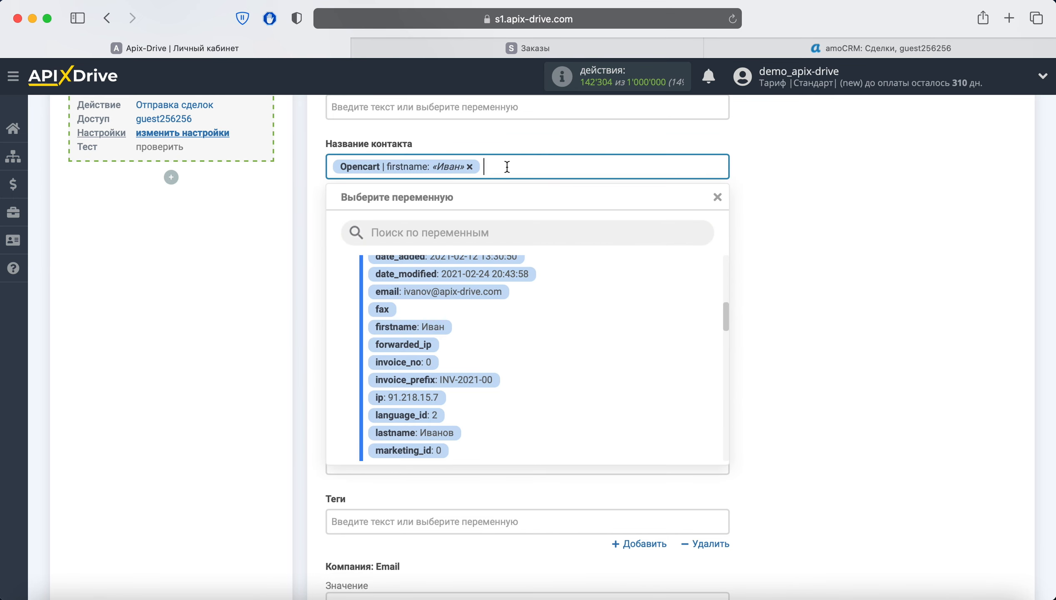
scroll(504, 327, down, 4)
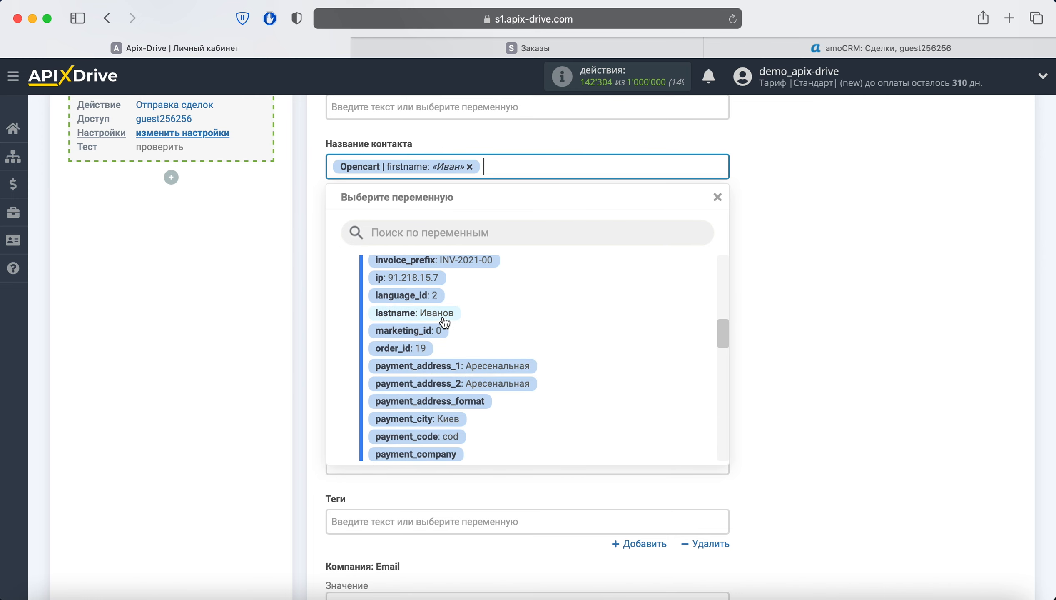
click(415, 314)
Compose the "Название сделки" field from the text "Заказ из Opencart" followed by Opencart's date_added variable
scroll(482, 270, down, 2)
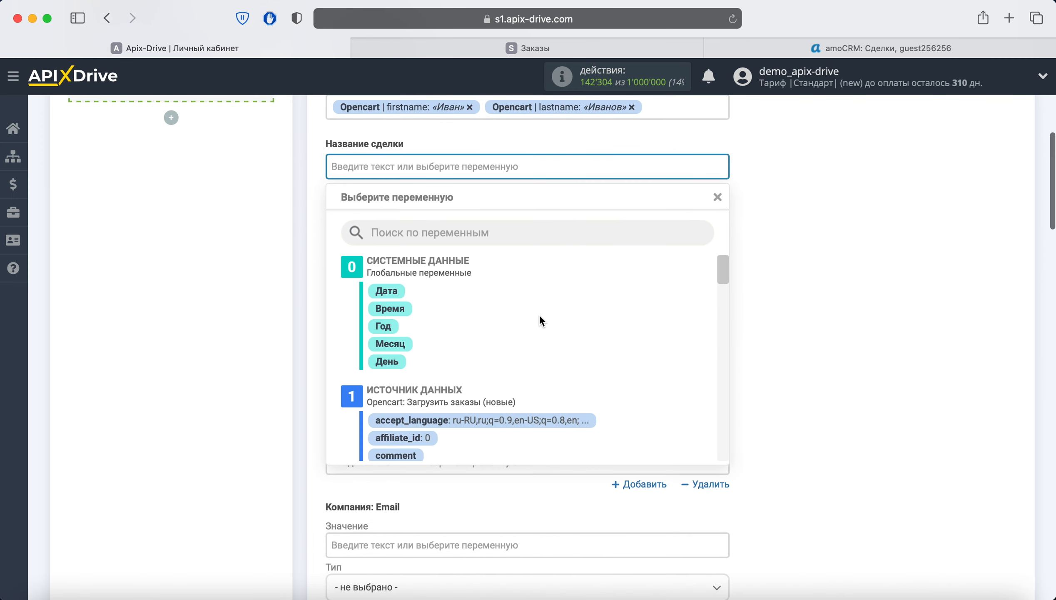
scroll(539, 314, down, 10)
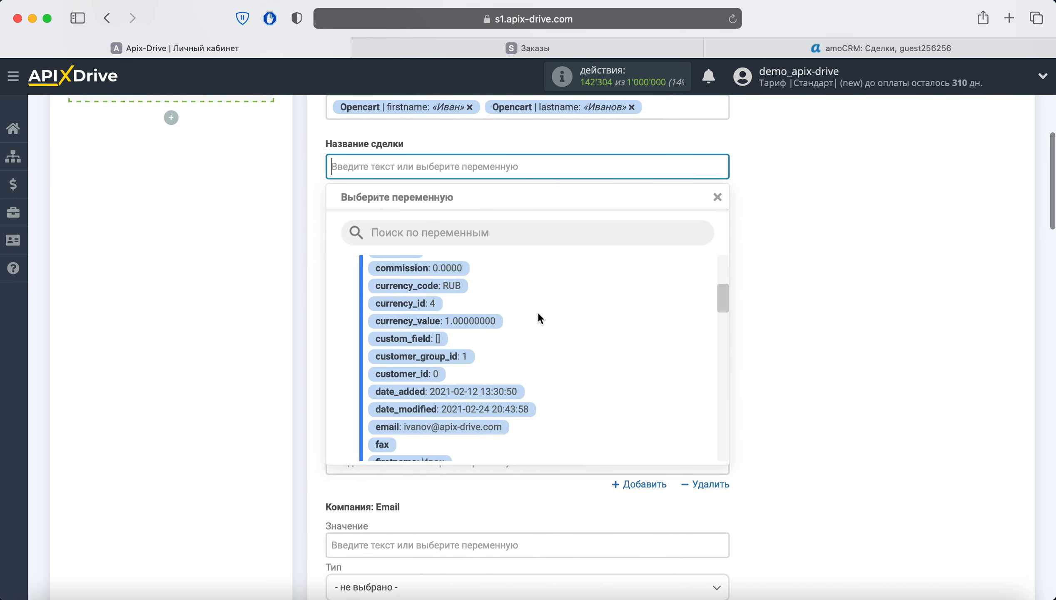
click(501, 392)
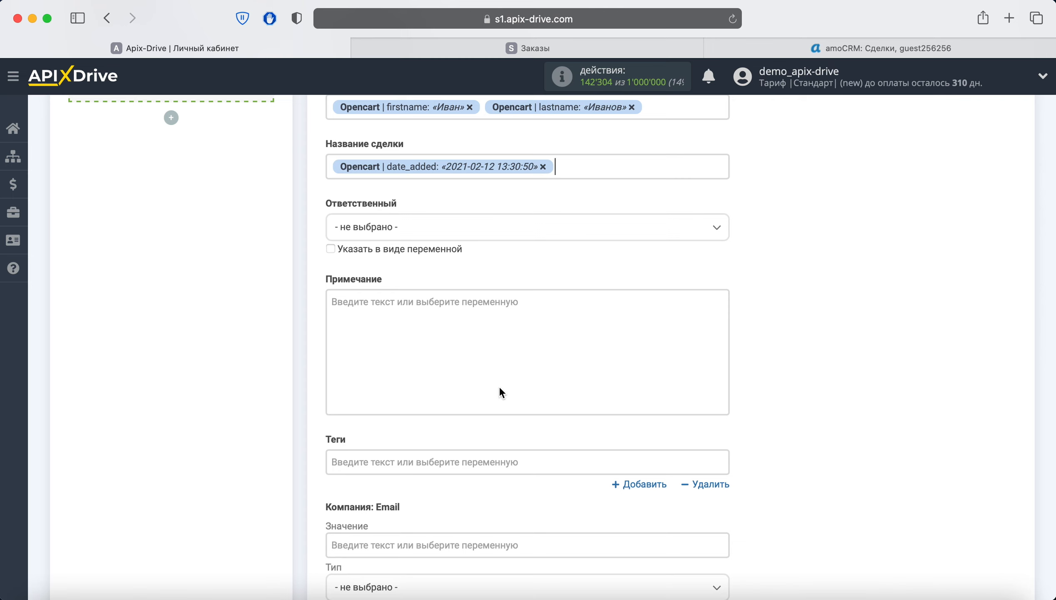
click(331, 167)
text(Заказ из Open )
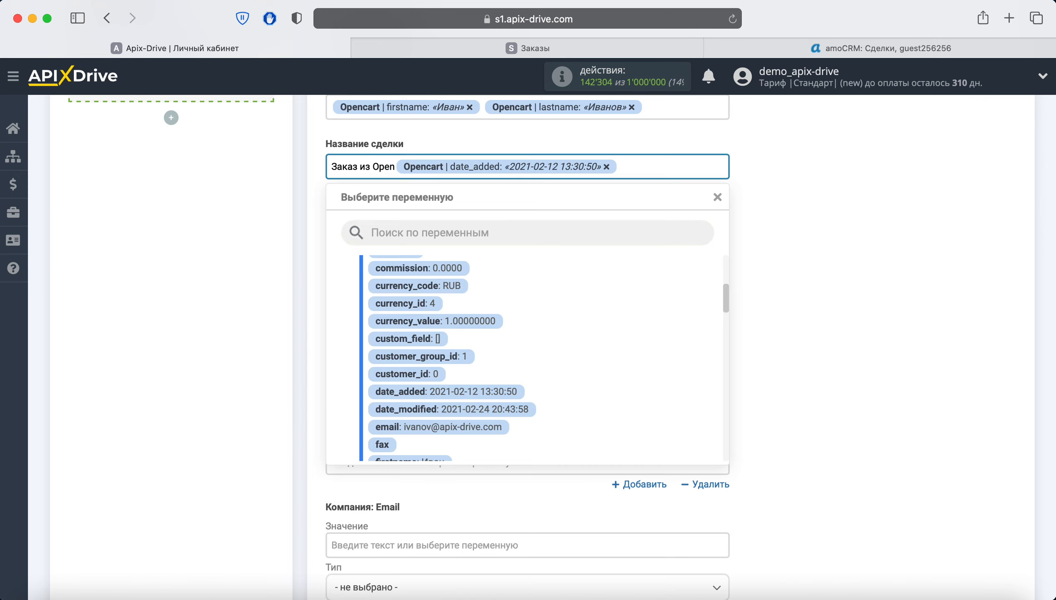
text(cart)
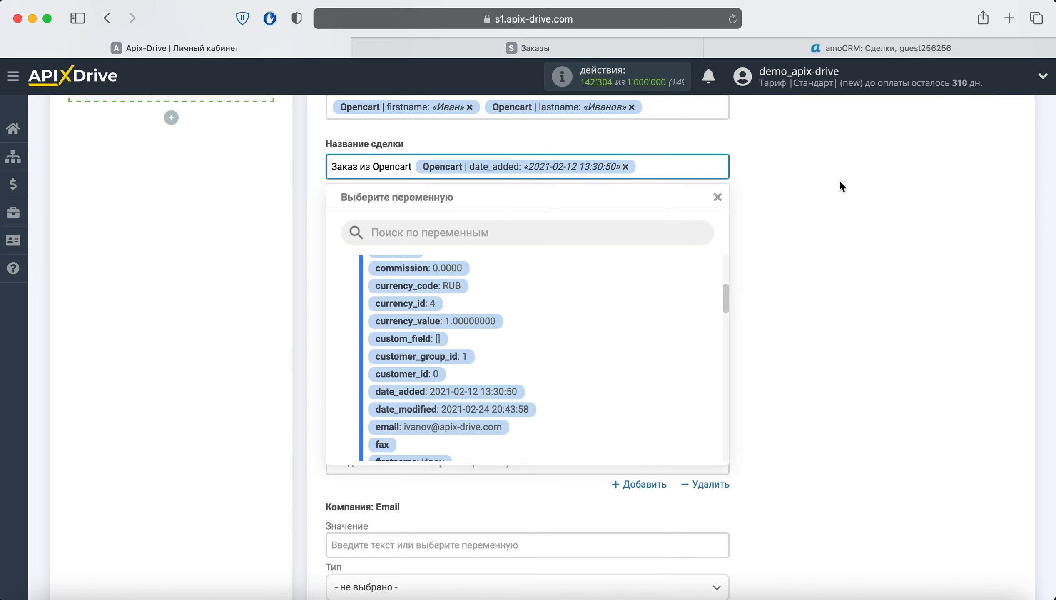
click(843, 186)
Fill the "Примечание" field with Opencart's product variables "Название", "Количество" and "Цена", each on its own line
click(401, 317)
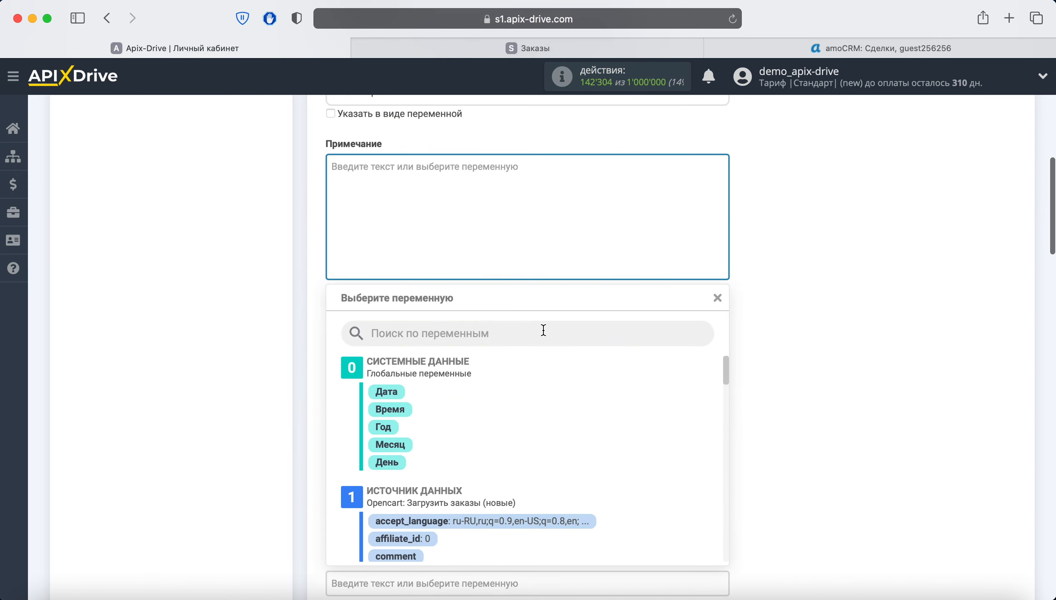
scroll(550, 371, down, 15)
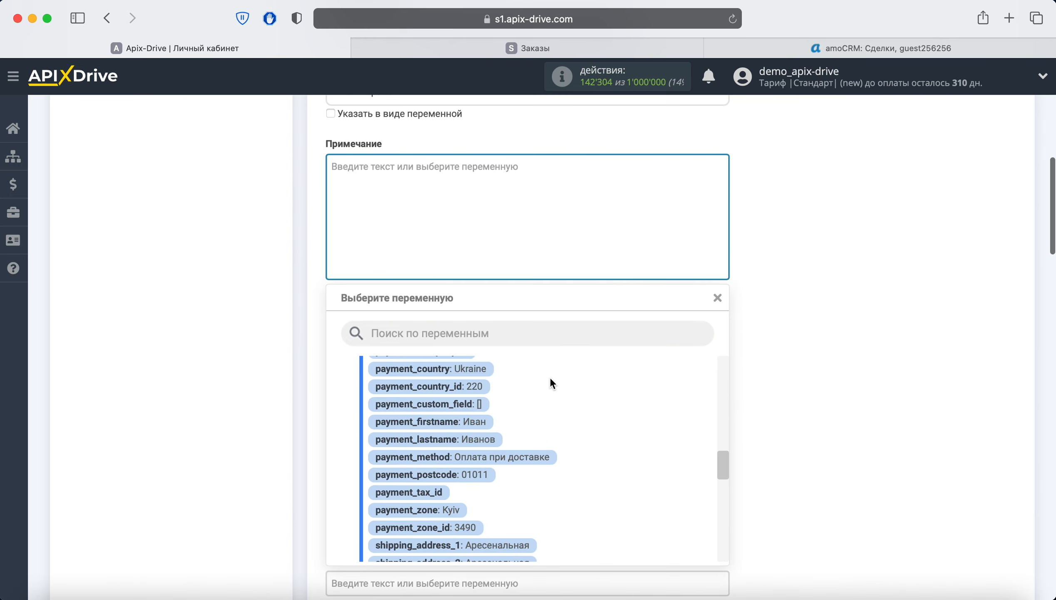
scroll(550, 378, down, 15)
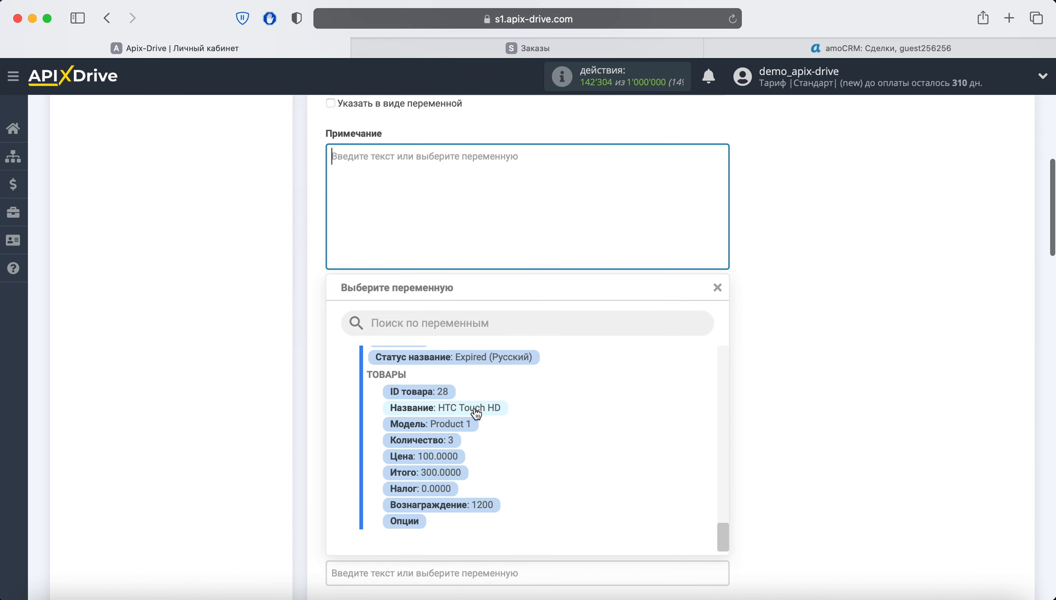
click(476, 414)
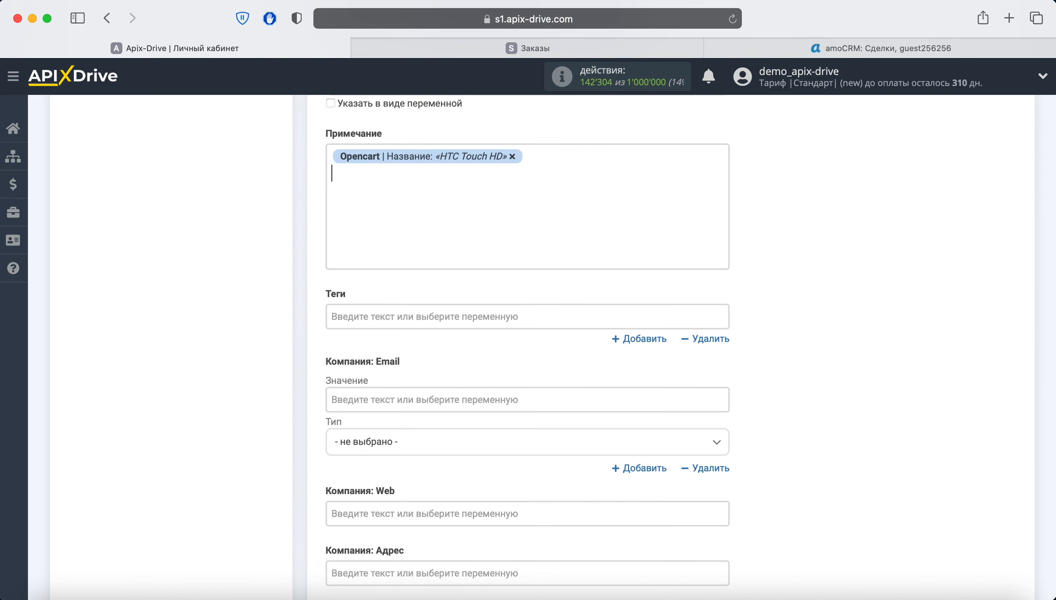
click(363, 165)
scroll(547, 440, down, 2)
click(438, 398)
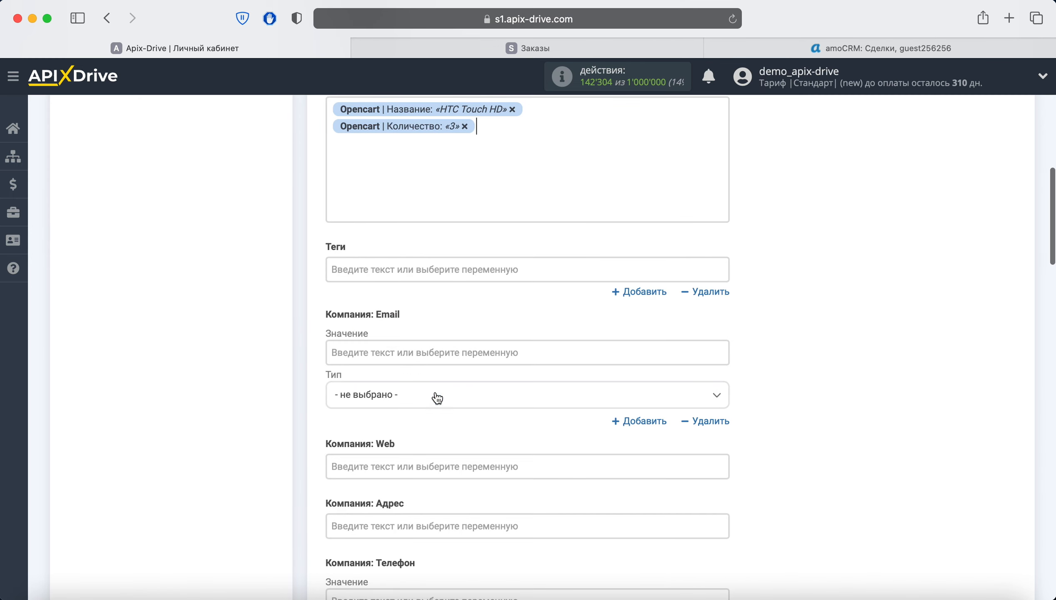
click(383, 152)
click(433, 409)
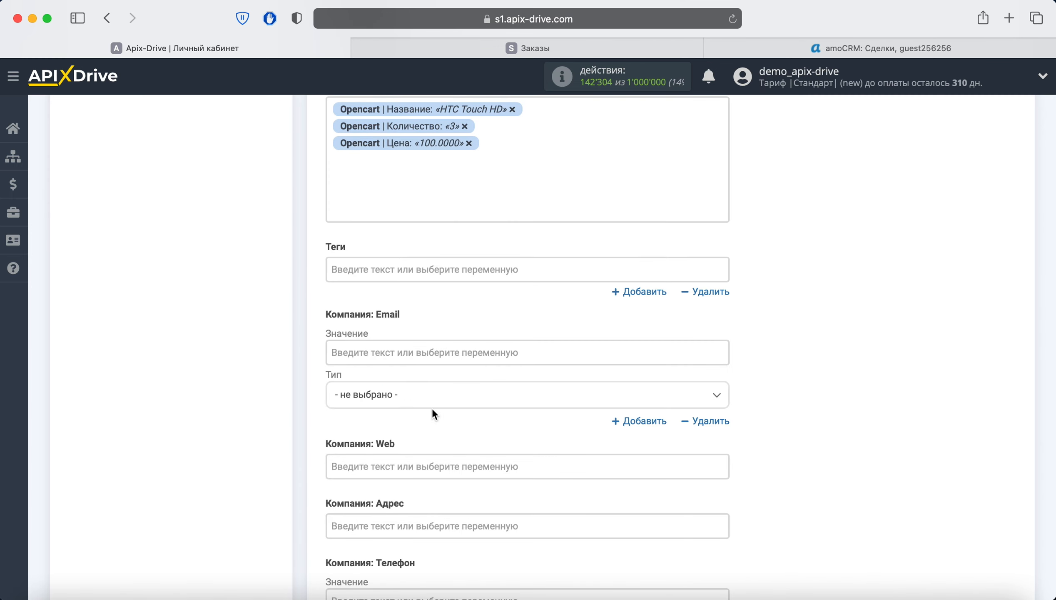
scroll(432, 408, down, 8)
click(413, 331)
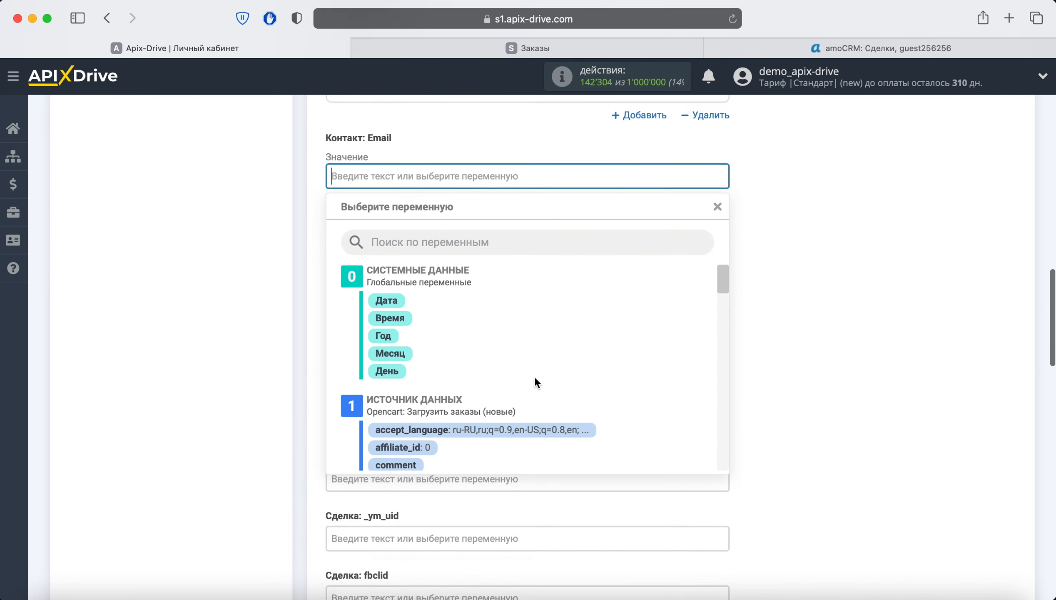
scroll(538, 378, down, 10)
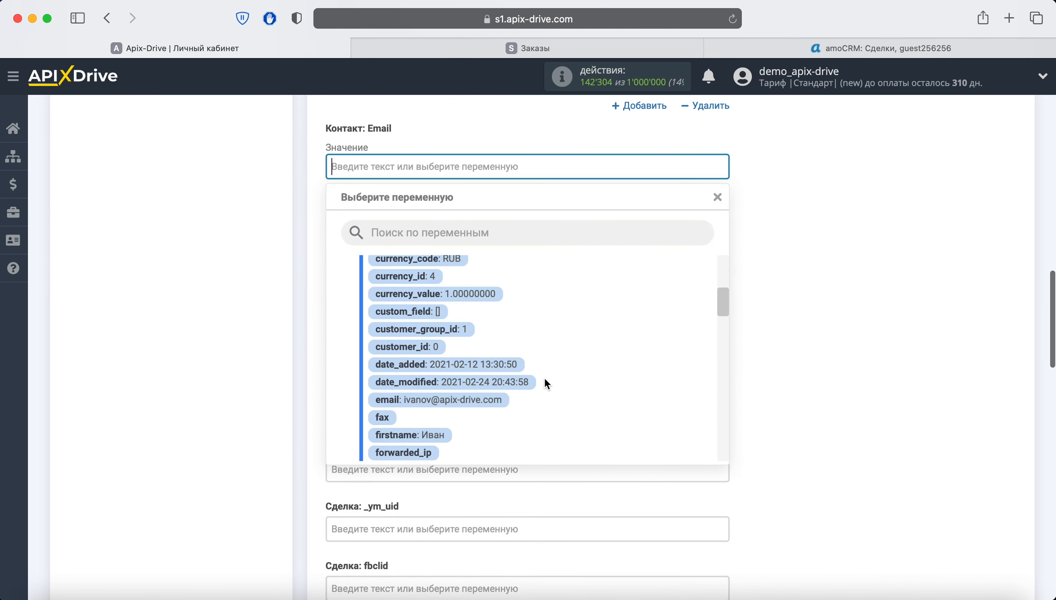
click(477, 401)
Map the value of "Контакт: Телефон" to Opencart's telephone variable
click(419, 349)
scroll(545, 359, down, 2)
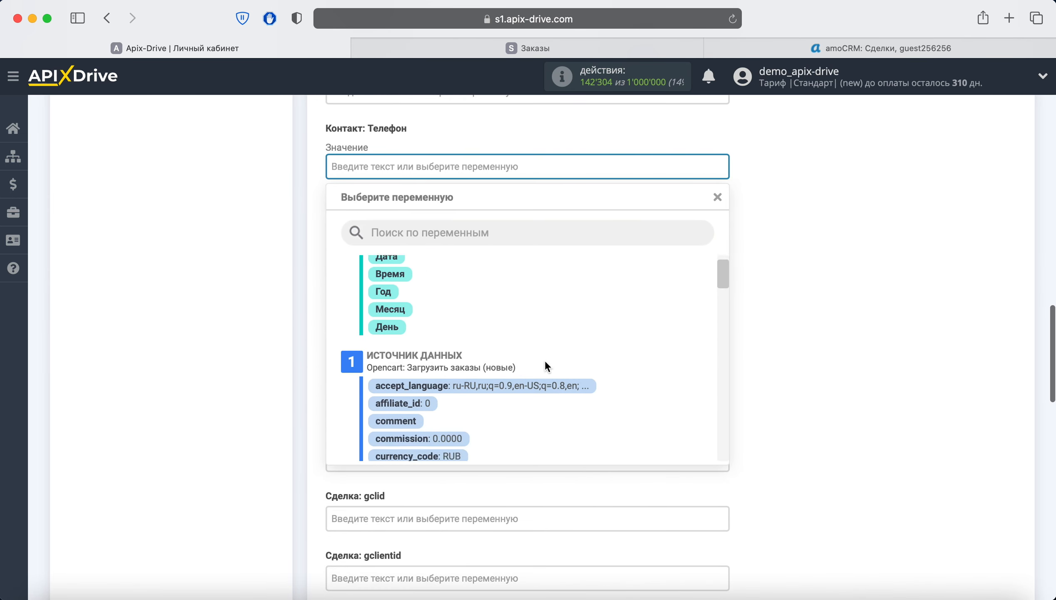
scroll(547, 365, down, 15)
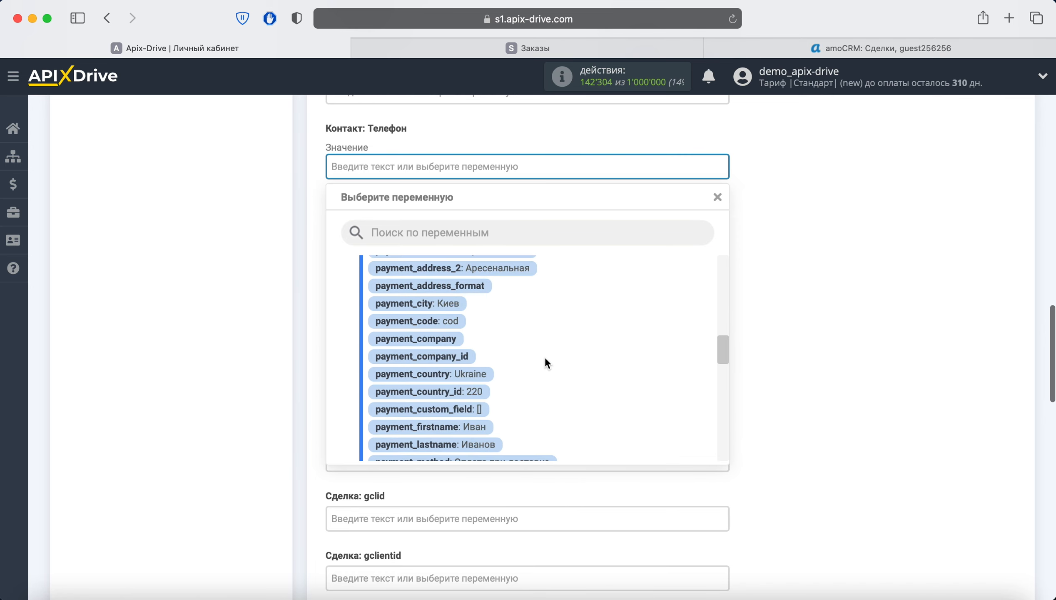
scroll(547, 364, down, 12)
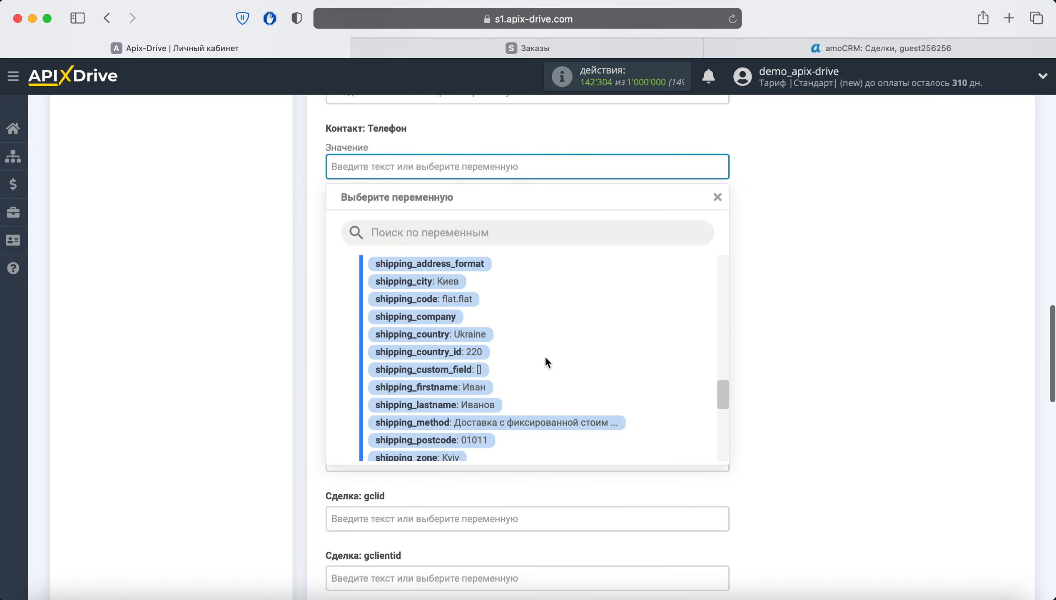
scroll(544, 356, down, 4)
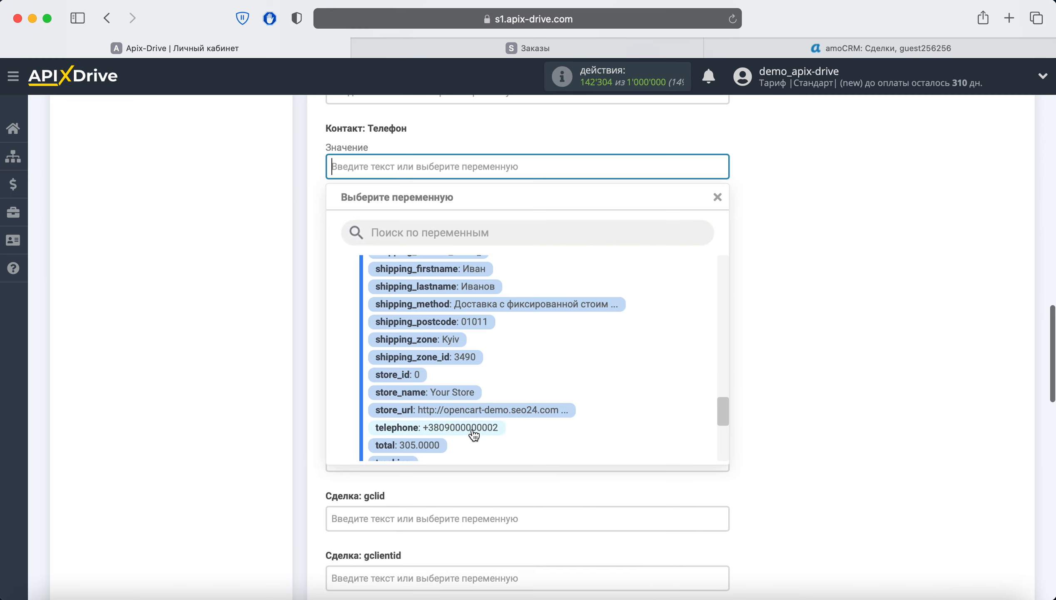
click(474, 434)
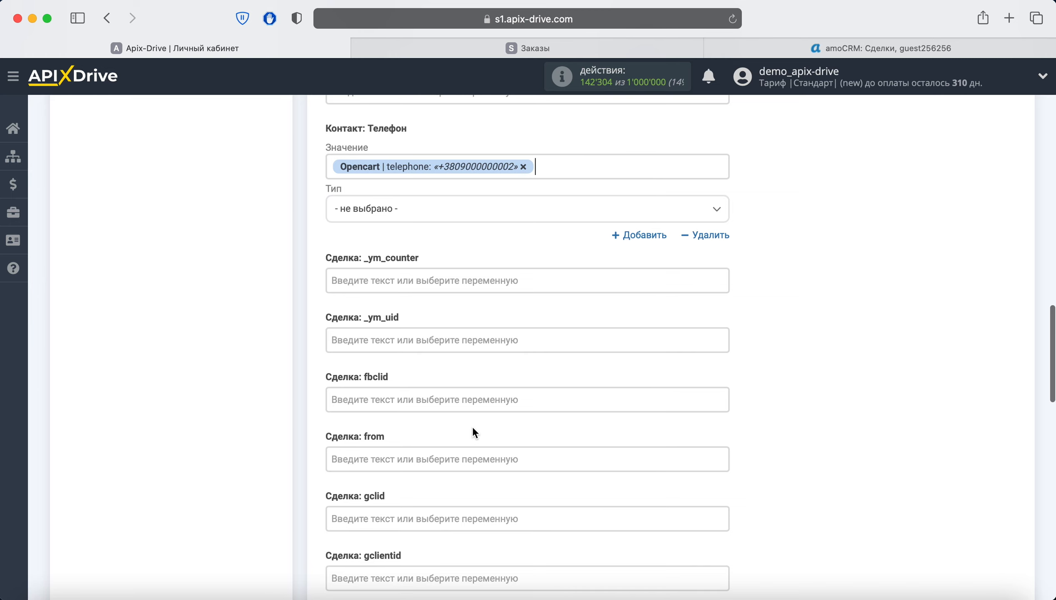
Leave the remaining deal fields empty, proceed to the test stage and send the test data to AmoCRM
scroll(473, 428, down, 20)
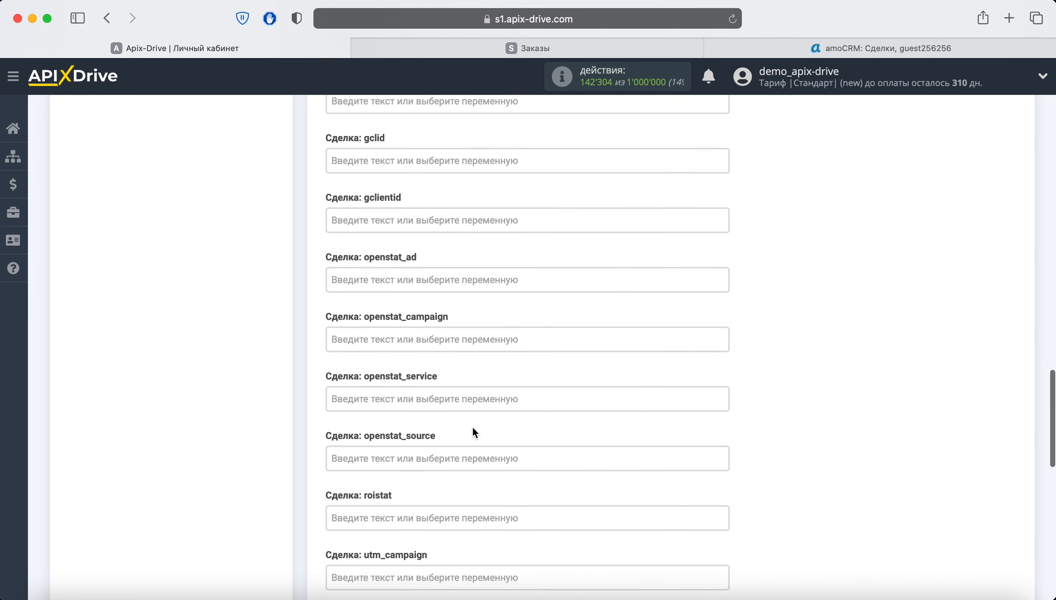
click(421, 462)
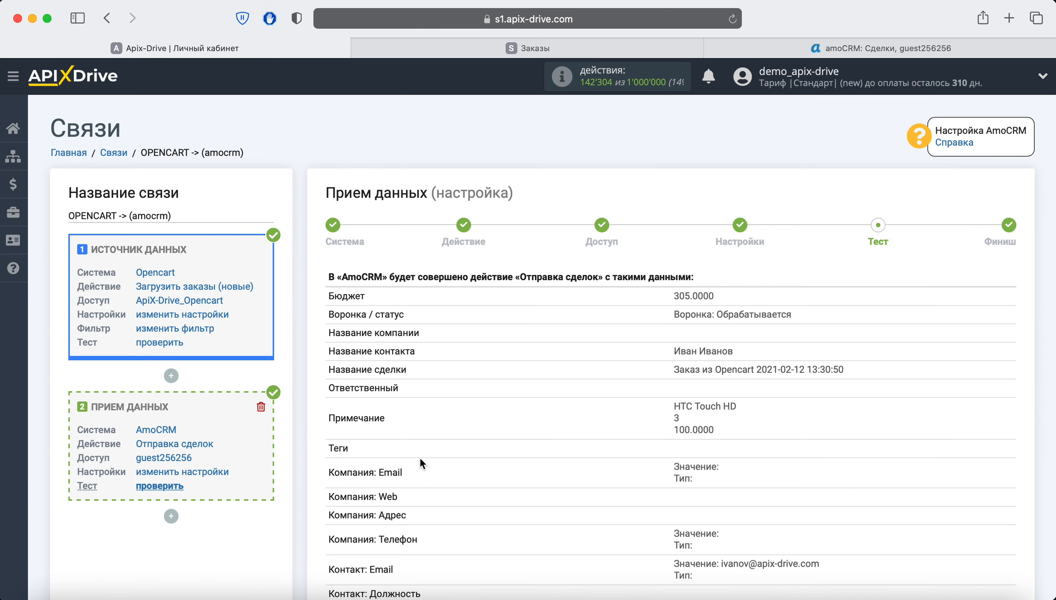
scroll(420, 457, down, 10)
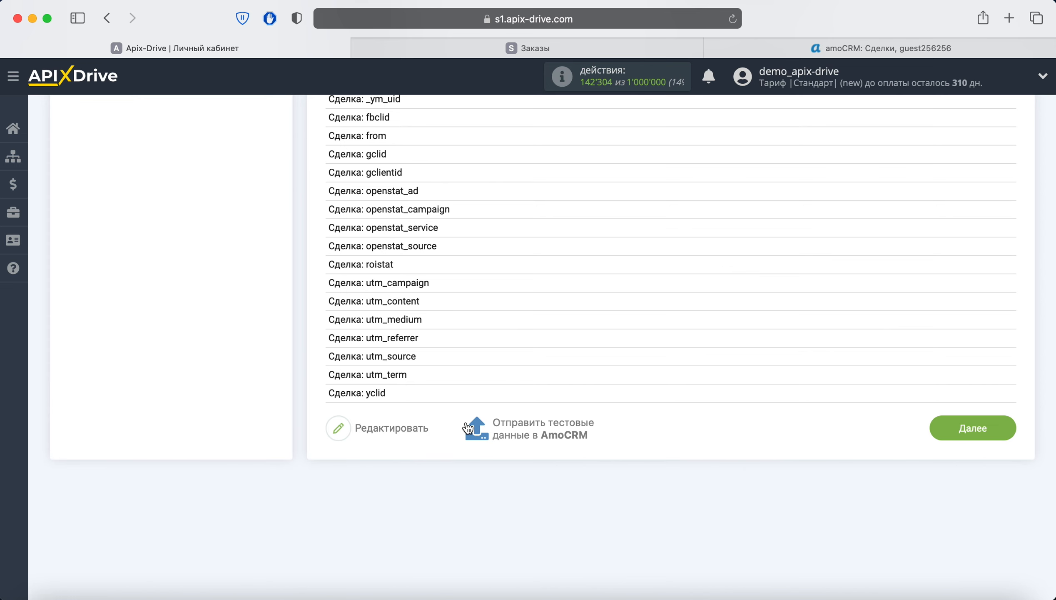
click(514, 428)
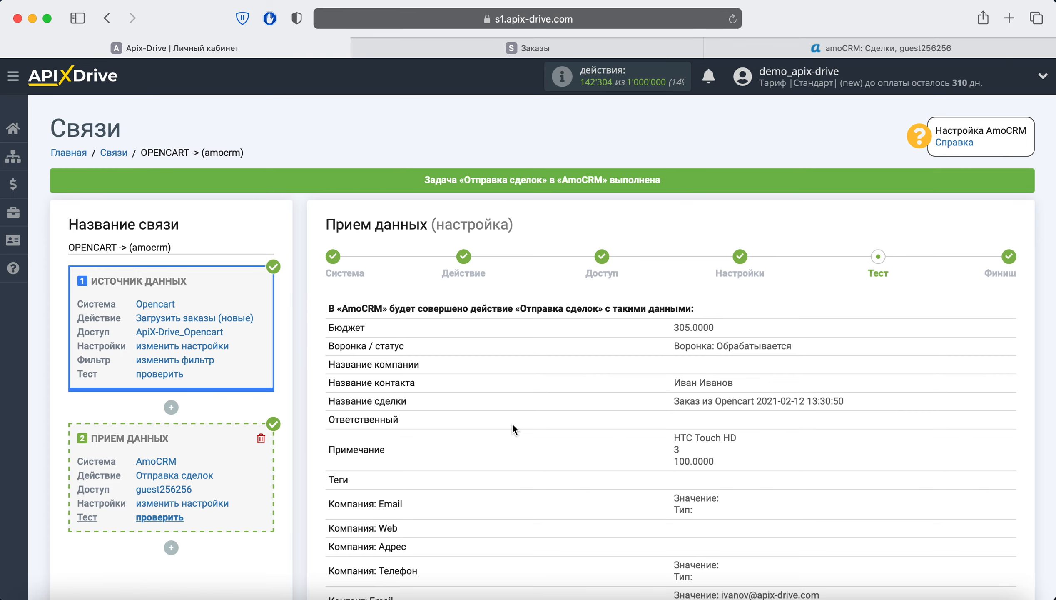
Switch to amoCRM, open the test deal in the "Обрабатывается" stage to check its details, and return to ApiX-Drive
click(866, 49)
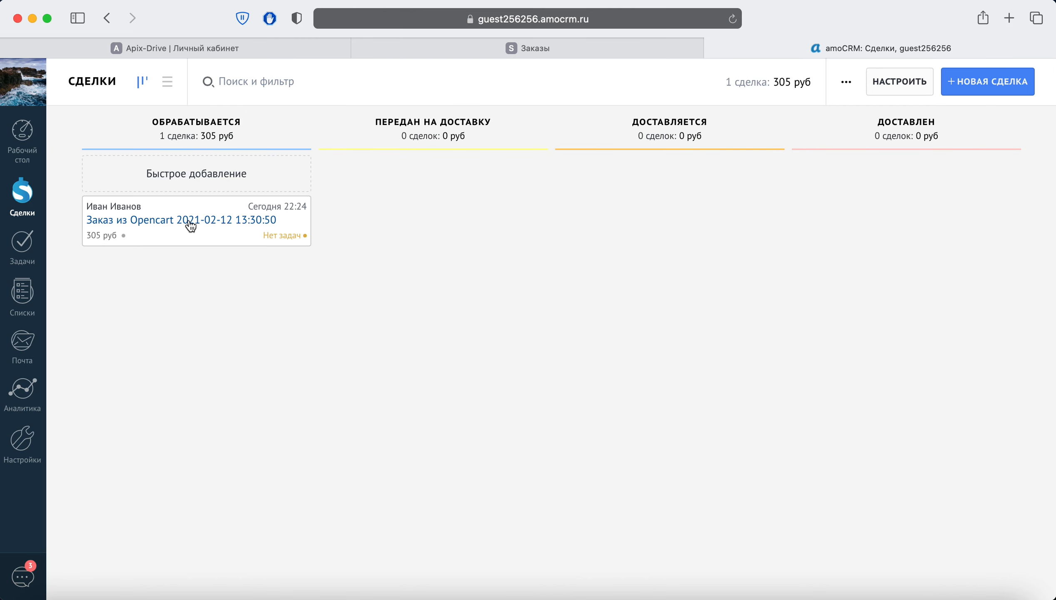
click(190, 223)
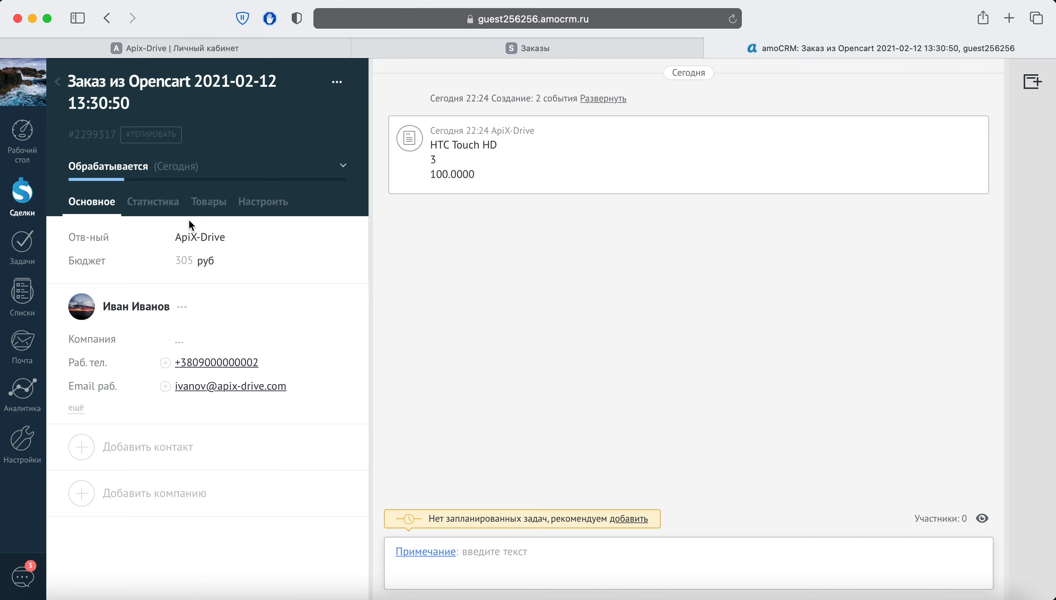
click(169, 47)
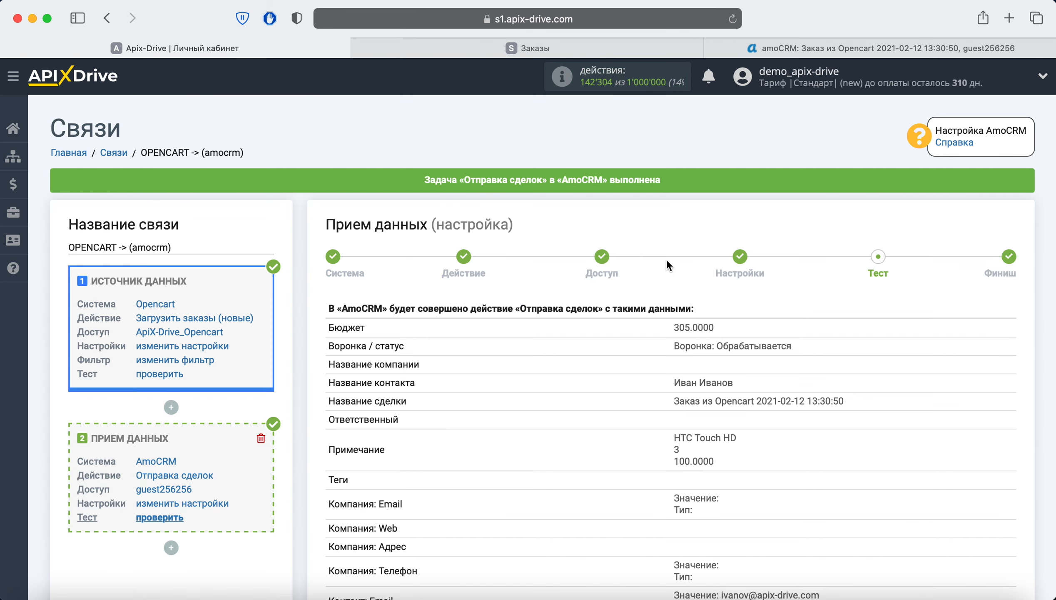
Finish the data destination setup and enable automatic updates for the connection
scroll(818, 322, down, 15)
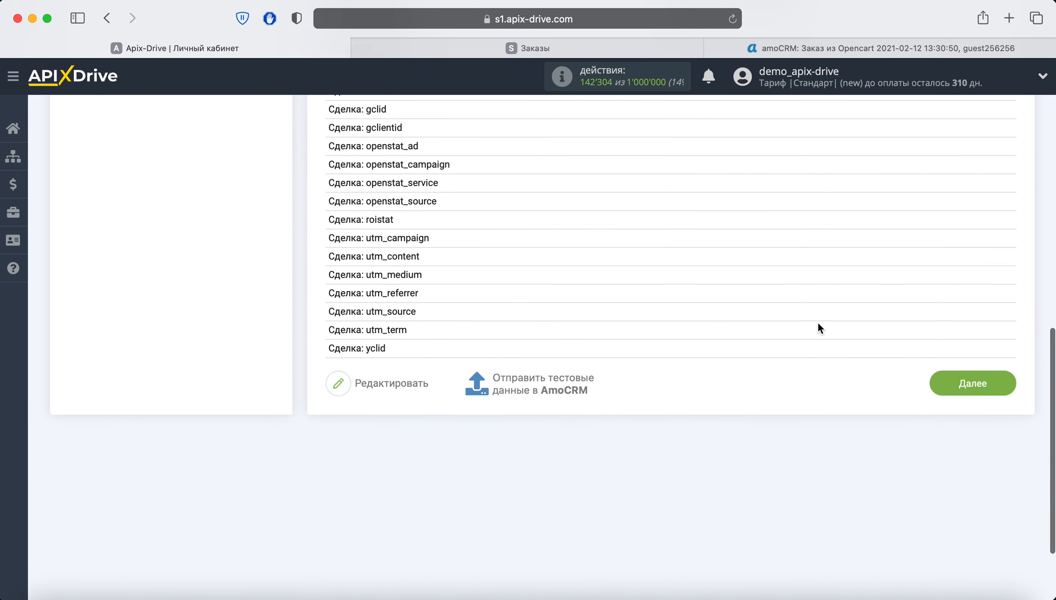
click(953, 388)
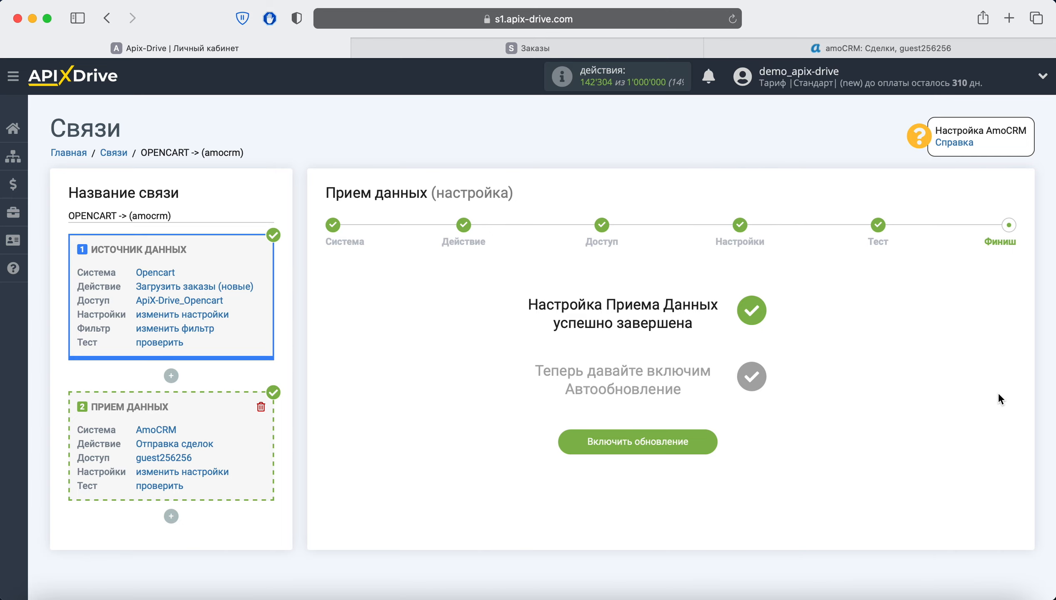
click(702, 441)
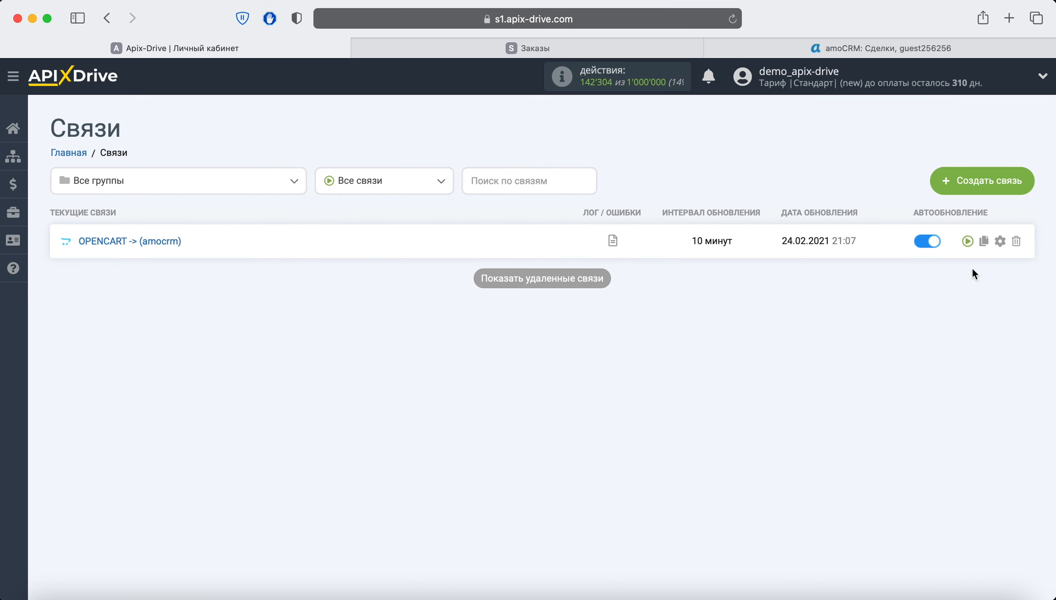
Set the update interval of the "OPENCART -> (amocrm)" connection to "5 минут" and save its settings
click(999, 241)
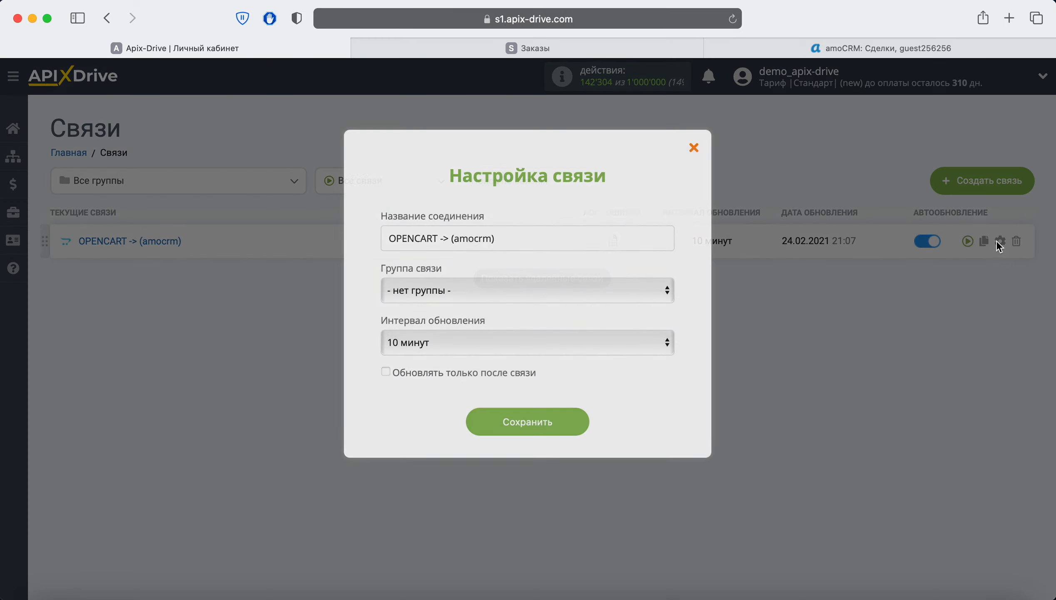
click(630, 346)
click(512, 321)
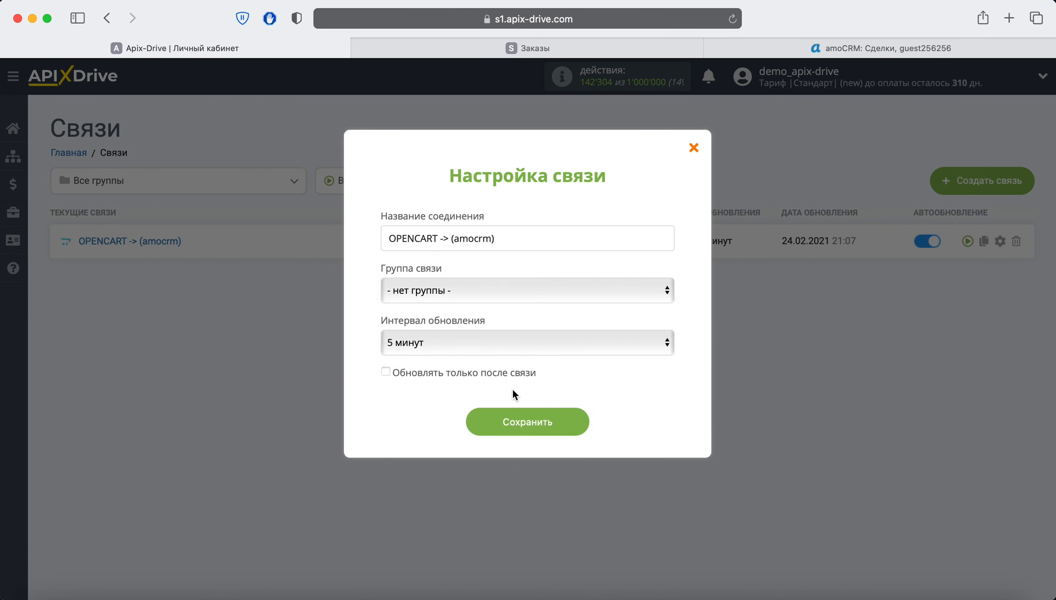
click(564, 424)
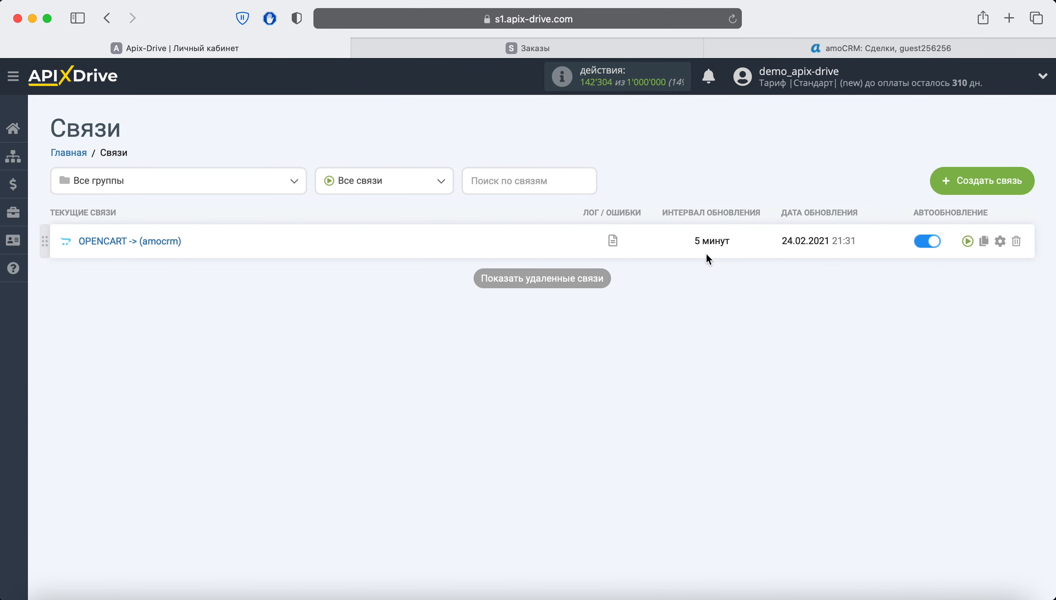